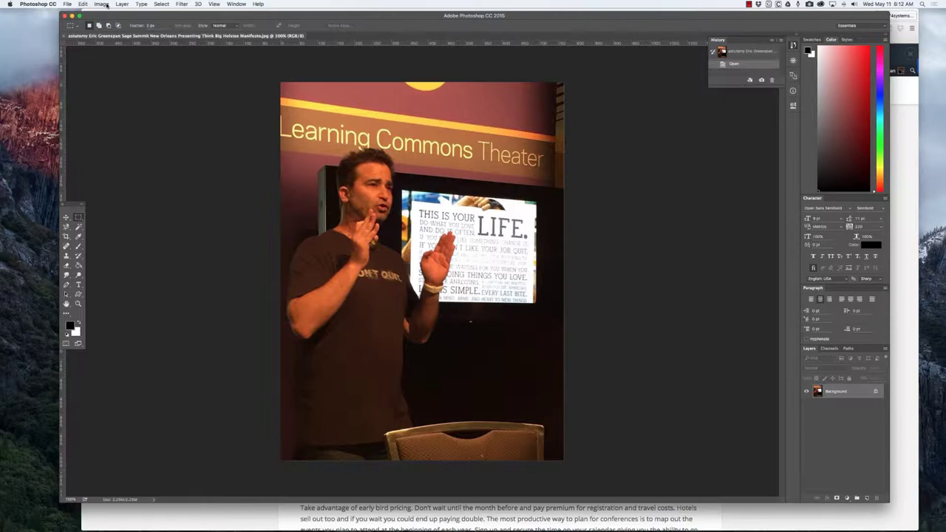
- Check that the speaker photo is 768 × 1024 px at 72 ppi, then switch to Chrome
{"action": "left_click", "coordinate": [101, 4]}
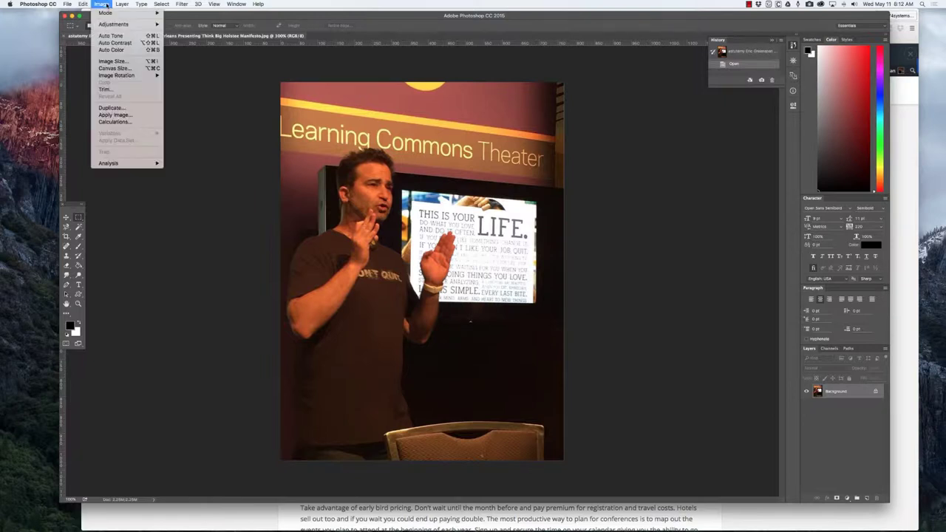
{"action": "left_click", "coordinate": [111, 60]}
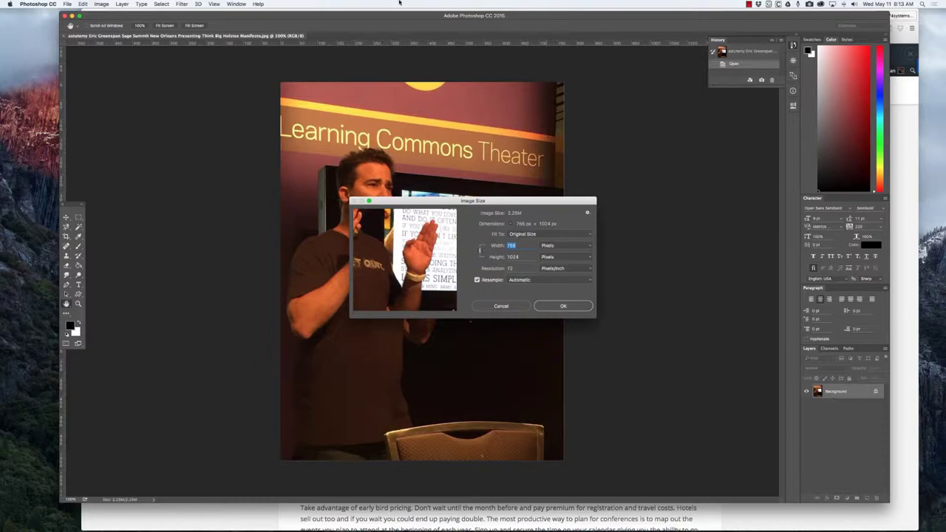
{"action": "key", "text": "super+Tab"}
- Cancel the Image Size dialog without changes and return to the Chrome blog article
{"action": "left_click", "coordinate": [439, 18]}
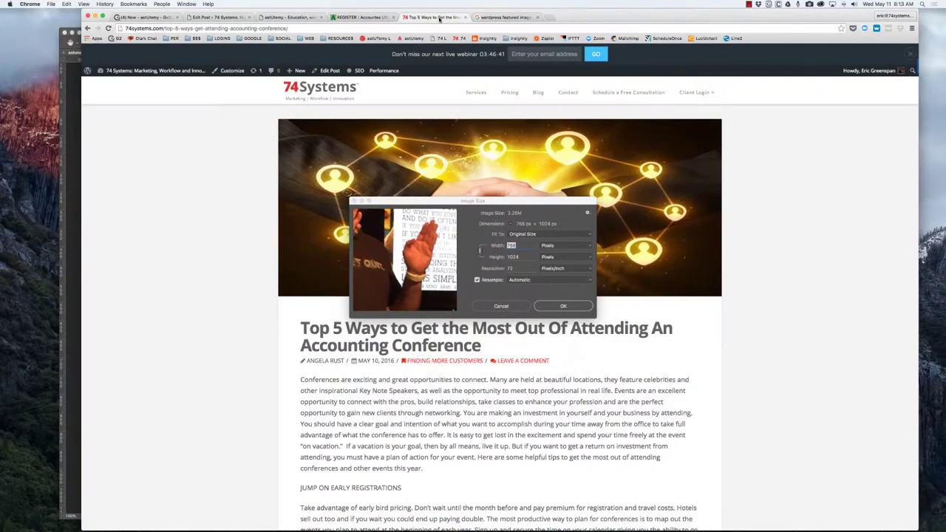
{"action": "left_click", "coordinate": [509, 306]}
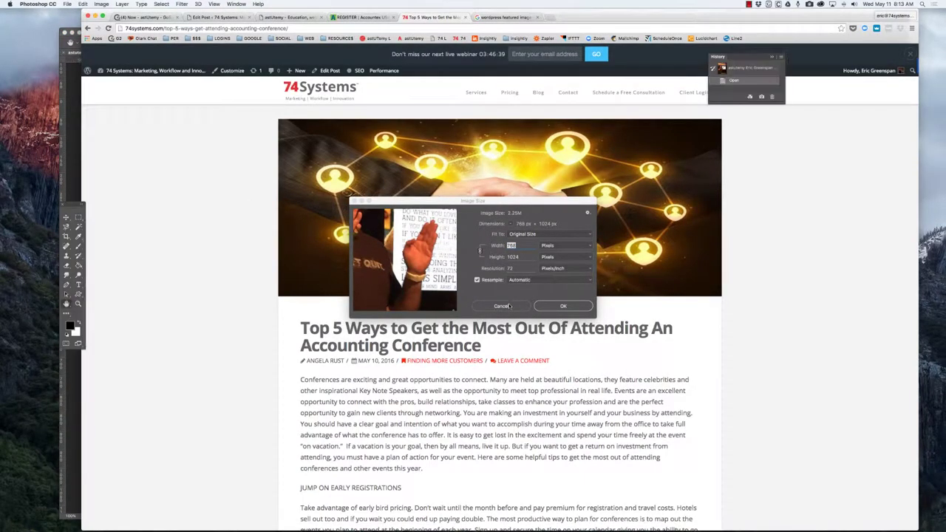
{"action": "left_click", "coordinate": [509, 306]}
{"action": "left_click", "coordinate": [436, 18]}
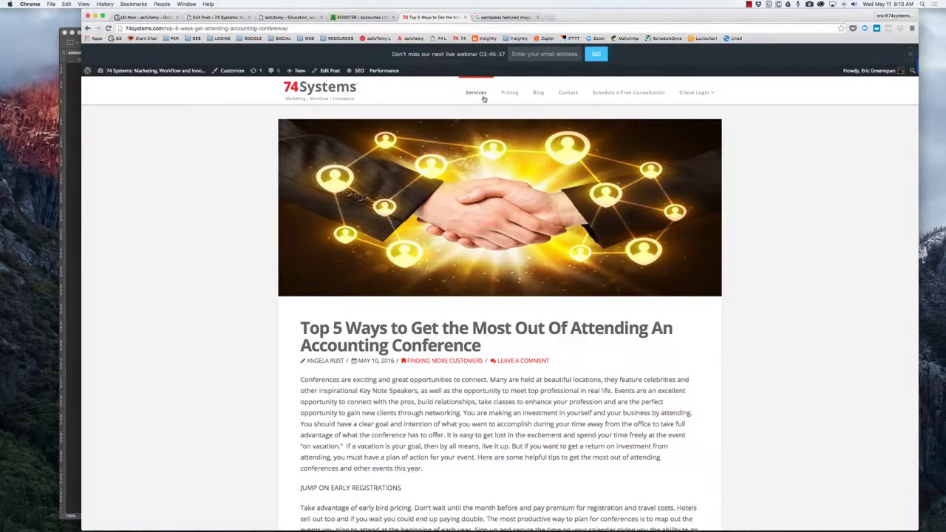
- Browse the 74 Stories blog listing, reopen the Top 5 Ways conference post, then return to Photoshop
{"action": "left_click", "coordinate": [538, 93]}
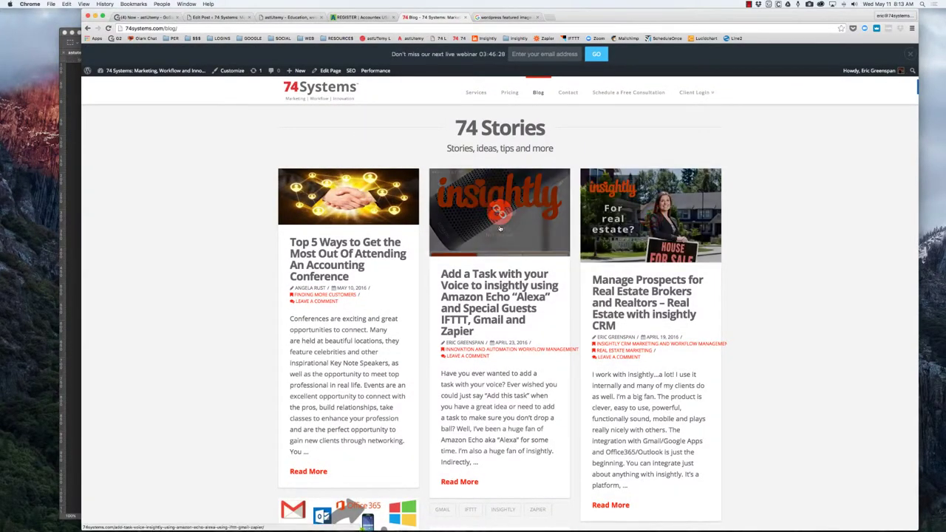
{"action": "scroll", "coordinate": [502, 221], "scroll_direction": "down", "scroll_amount": 5}
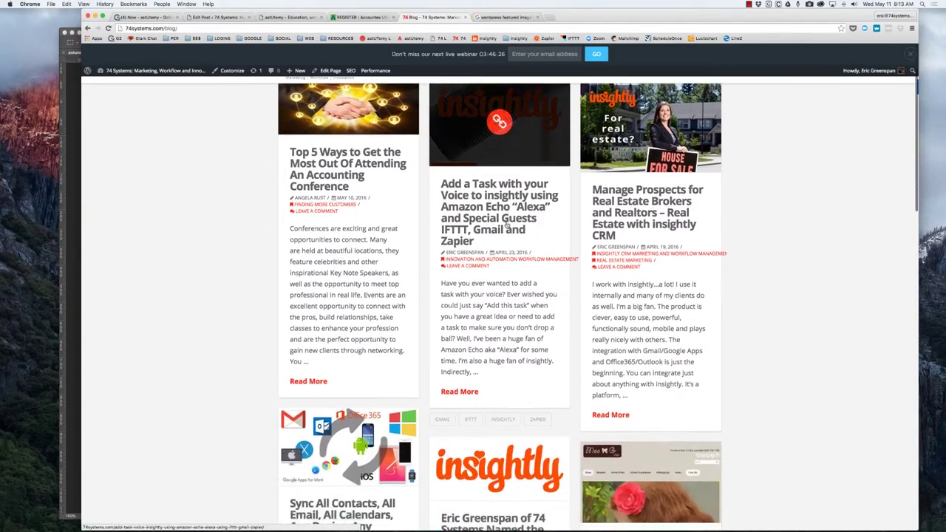
{"action": "scroll", "coordinate": [507, 225], "scroll_direction": "down", "scroll_amount": 2}
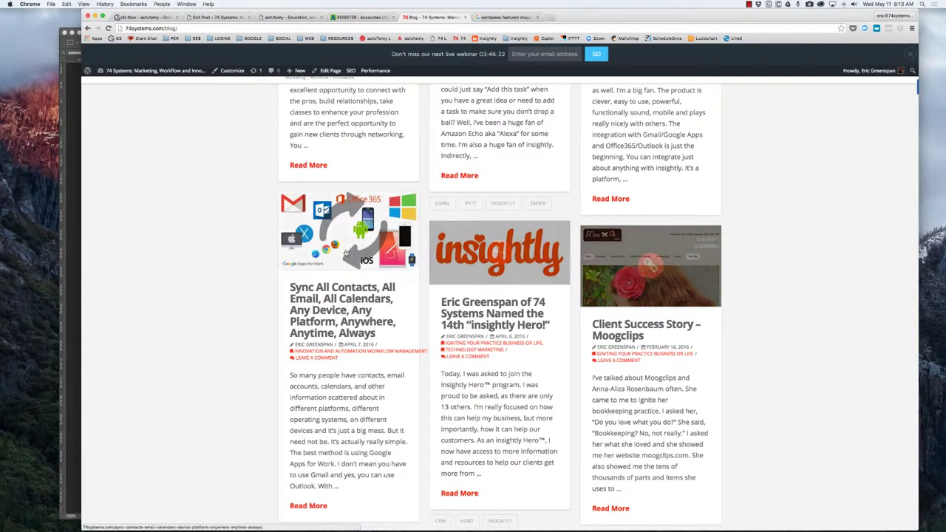
{"action": "scroll", "coordinate": [379, 246], "scroll_direction": "down", "scroll_amount": 2}
{"action": "scroll", "coordinate": [379, 246], "scroll_direction": "down", "scroll_amount": 7}
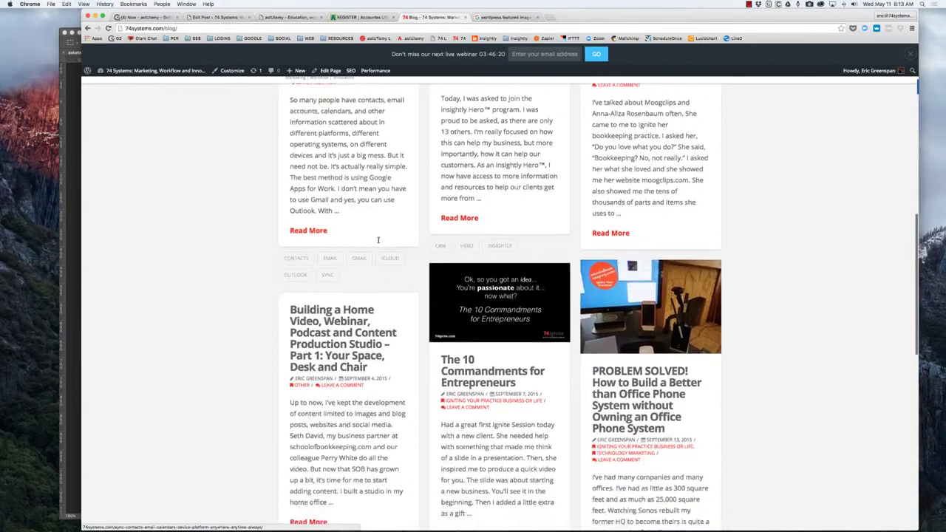
{"action": "scroll", "coordinate": [379, 241], "scroll_direction": "down", "scroll_amount": 2}
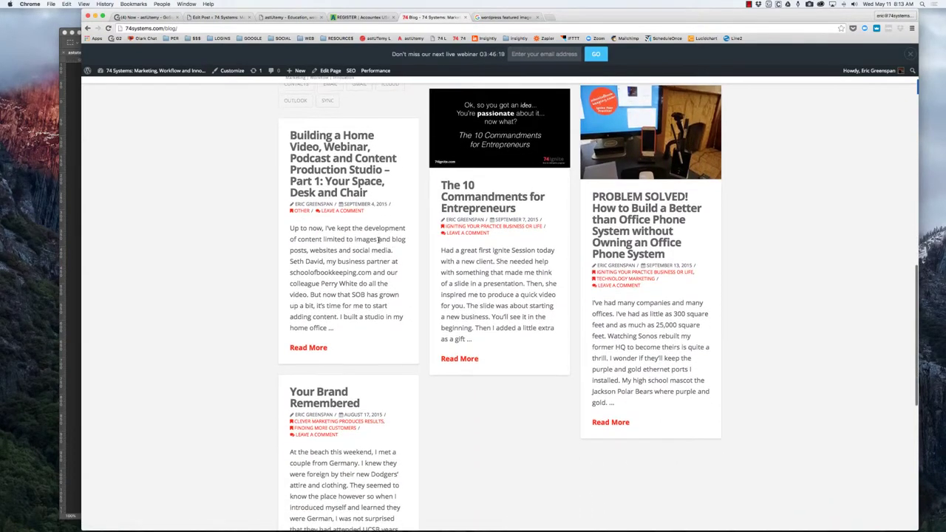
{"action": "scroll", "coordinate": [336, 163], "scroll_direction": "down", "scroll_amount": 3}
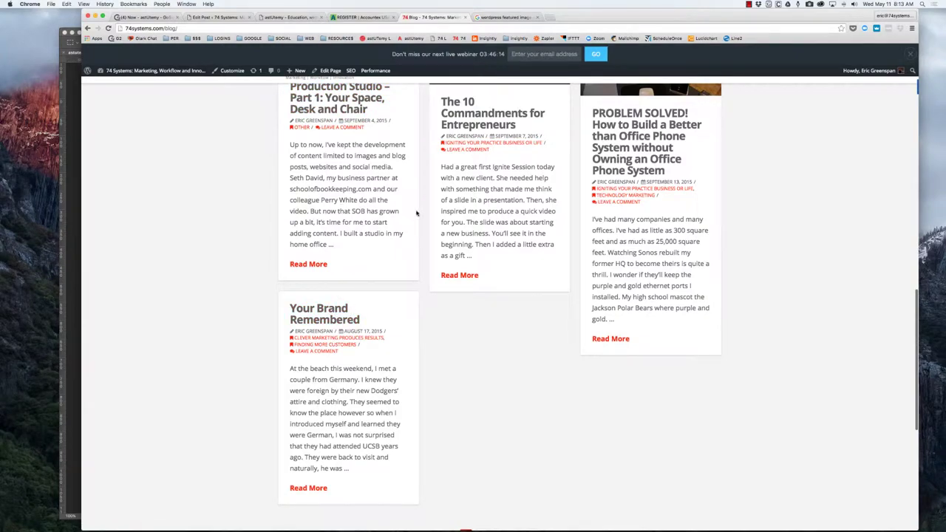
{"action": "scroll", "coordinate": [416, 212], "scroll_direction": "up", "scroll_amount": 10}
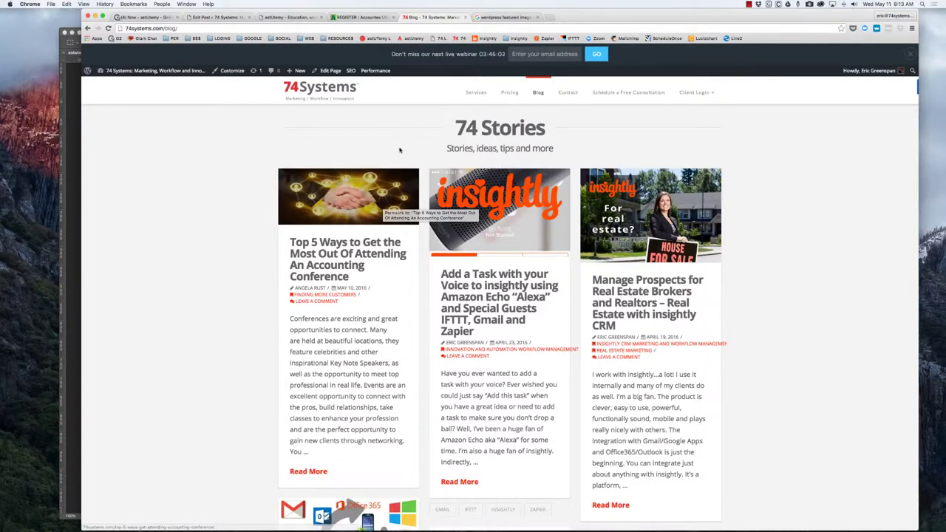
{"action": "left_click", "coordinate": [404, 201]}
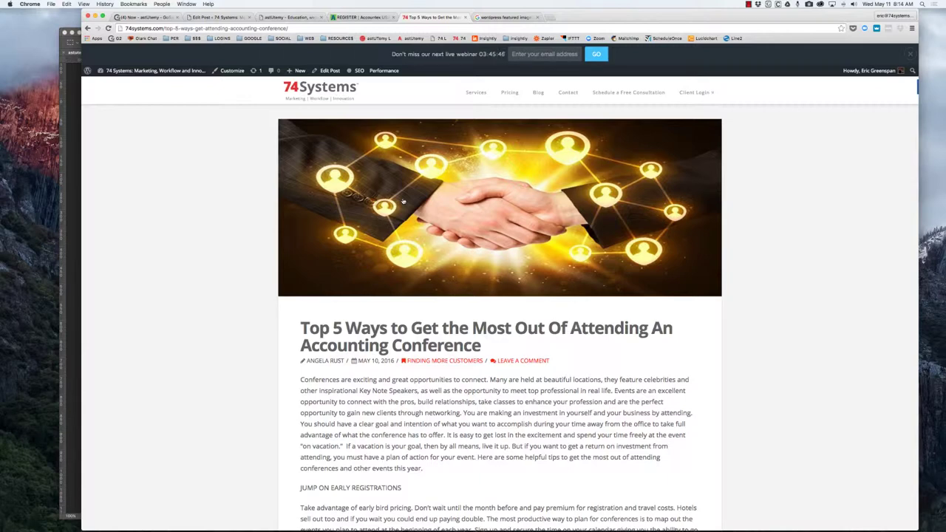
{"action": "left_click", "coordinate": [71, 173]}
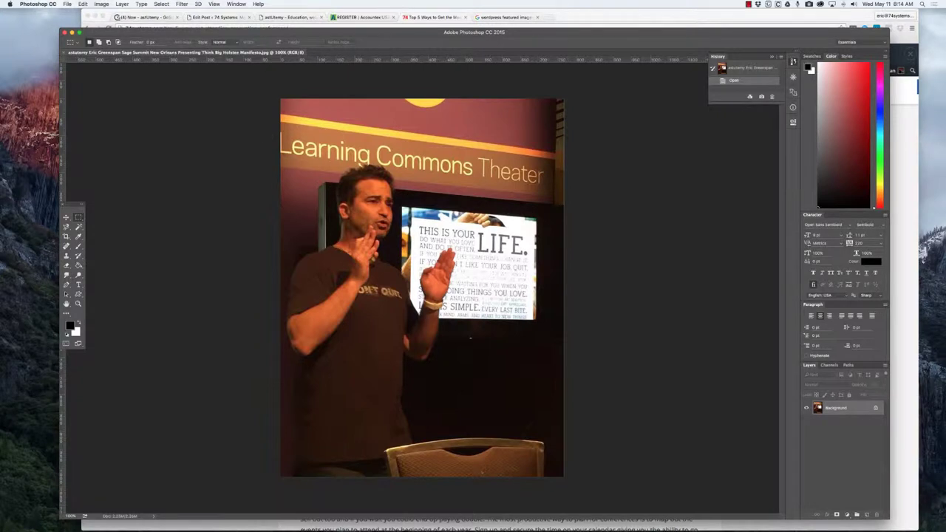
- Open the conference group JPG from Finder as a second Photoshop document
{"action": "key", "text": "super+Tab"}
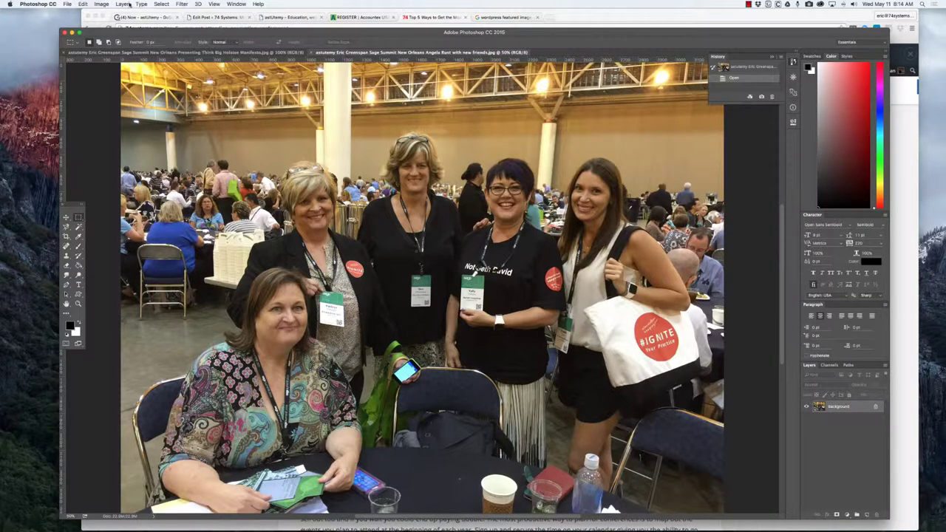
{"action": "left_click", "coordinate": [105, 6]}
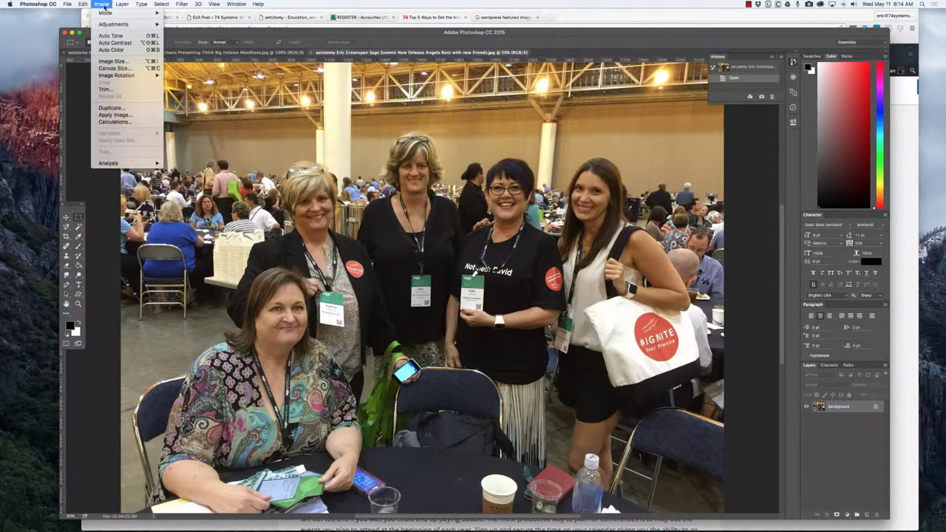
- Resize the group photo to 672 px wide (504 px high) and zoom in on it
{"action": "left_click", "coordinate": [122, 63]}
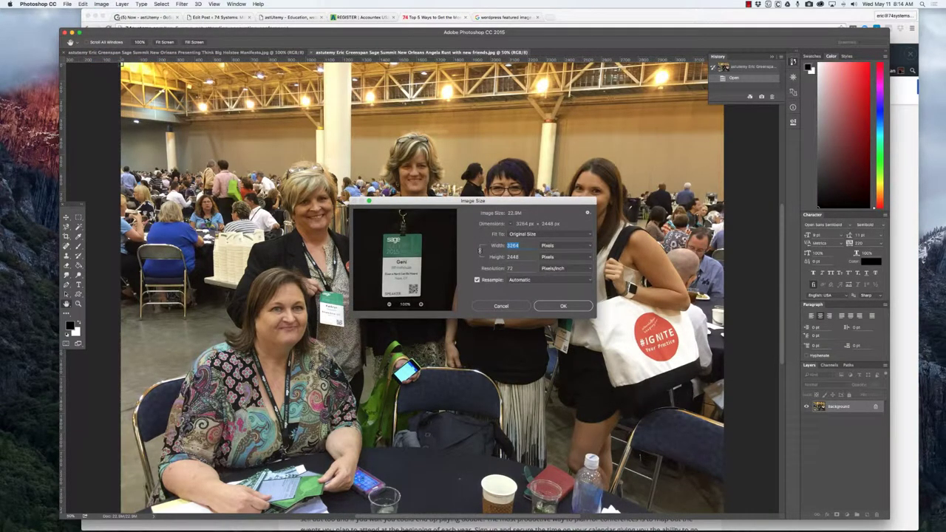
{"action": "type", "text": "672"}
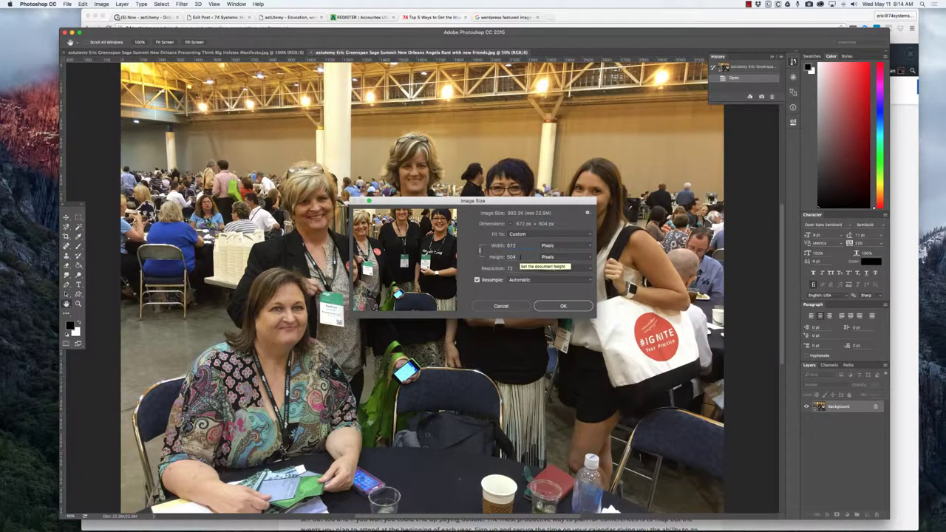
{"action": "left_click", "coordinate": [564, 306]}
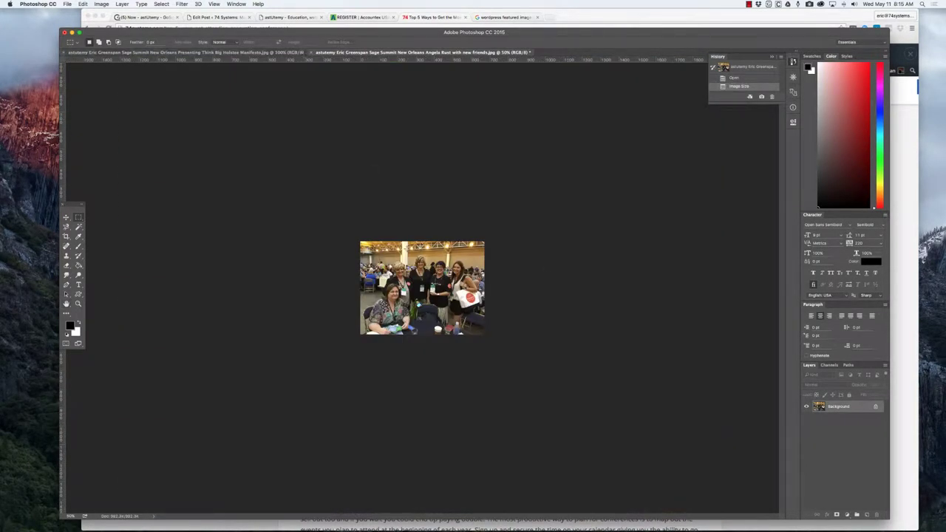
{"action": "key", "text": "super+equal"}
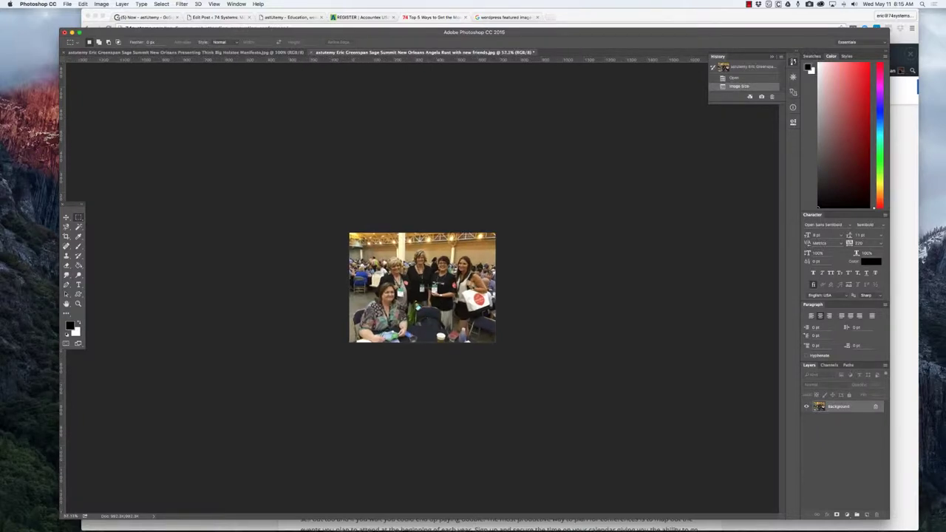
{"action": "scroll", "coordinate": [422, 287], "scroll_direction": "up", "scroll_amount": 2}
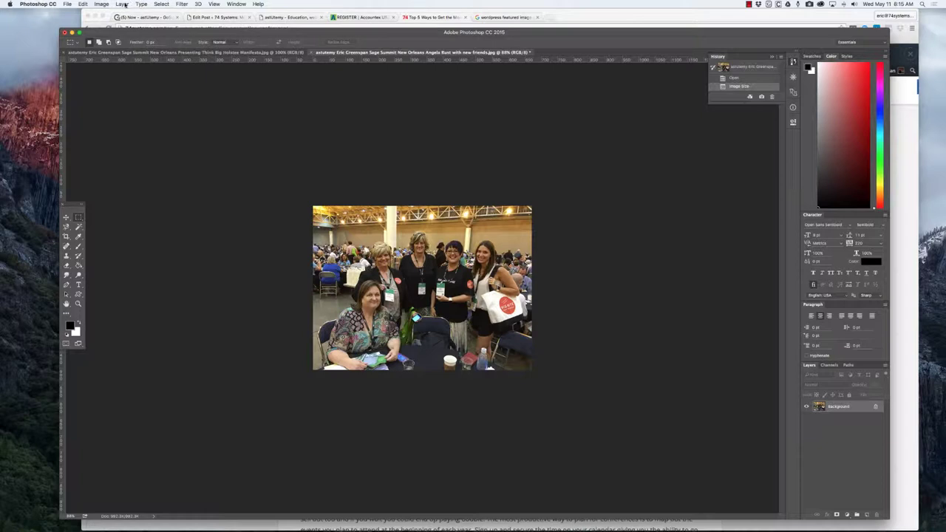
- Set the canvas height to 372 px with a centre anchor, cropping the photo to 672 × 372
{"action": "left_click", "coordinate": [122, 5]}
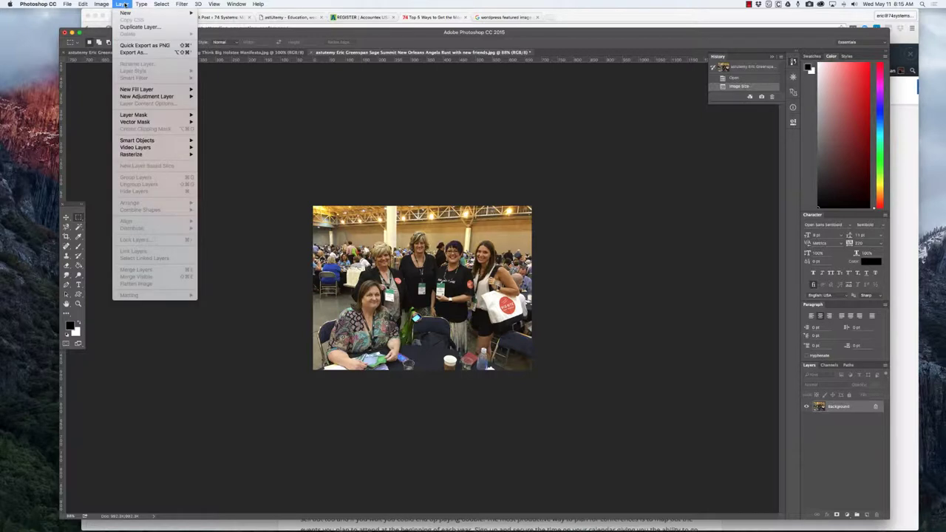
{"action": "mouse_move", "coordinate": [101, 5]}
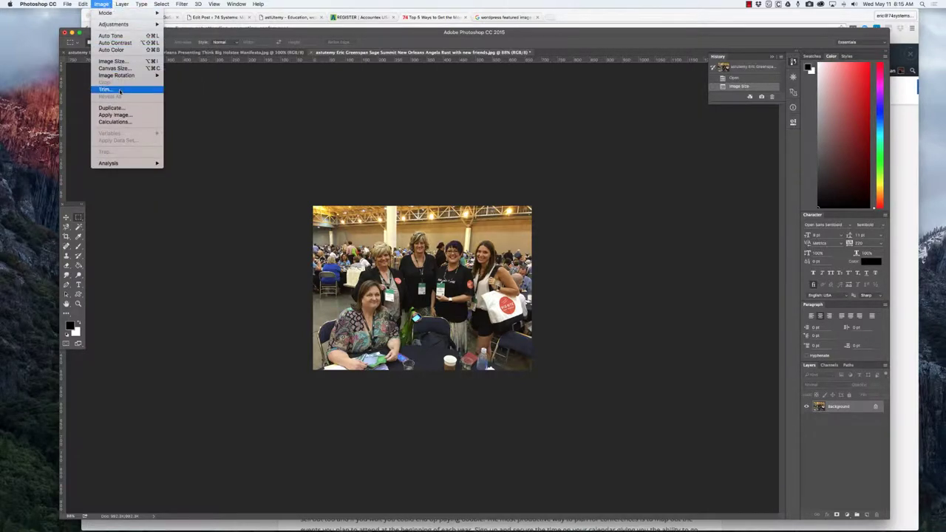
{"action": "left_click", "coordinate": [115, 68]}
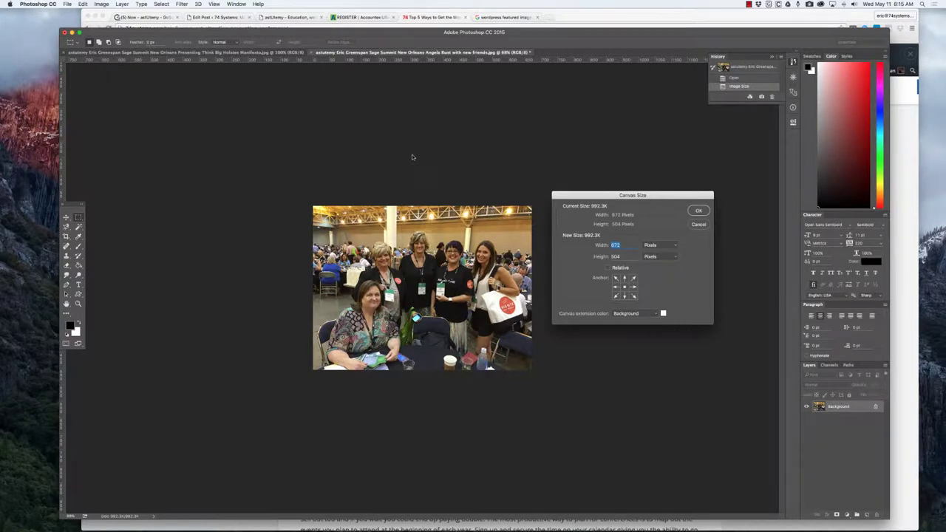
{"action": "key", "text": "Tab"}
{"action": "type", "text": "372"}
{"action": "left_click", "coordinate": [698, 211]}
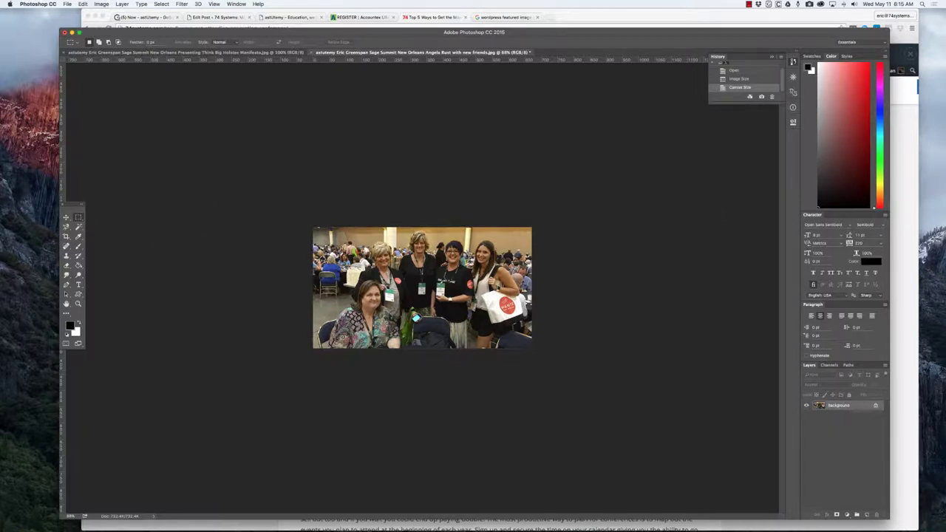
- Make white the text colour and draw a caption text box across the top of the photo
{"action": "left_click_drag", "start_coordinate": [313, 255], "coordinate": [267, 206]}
{"action": "left_click", "coordinate": [550, 352]}
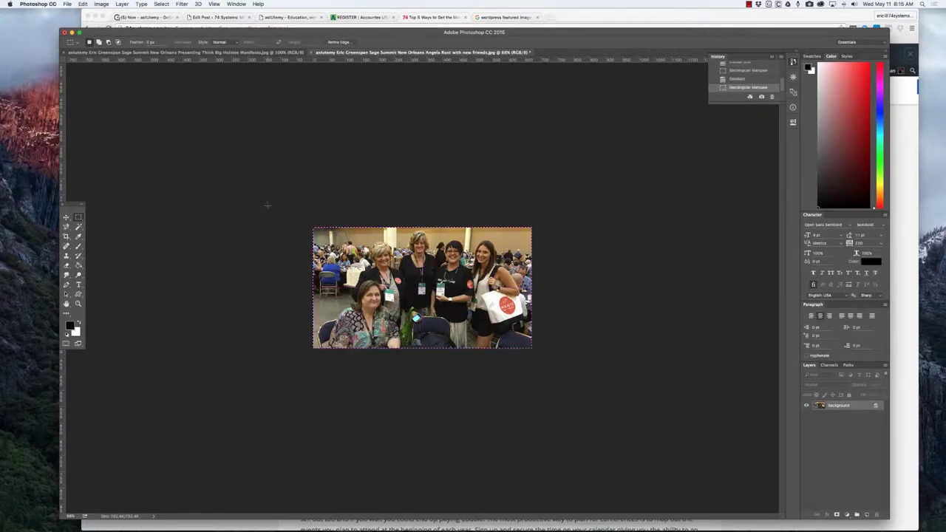
{"action": "left_click", "coordinate": [267, 205]}
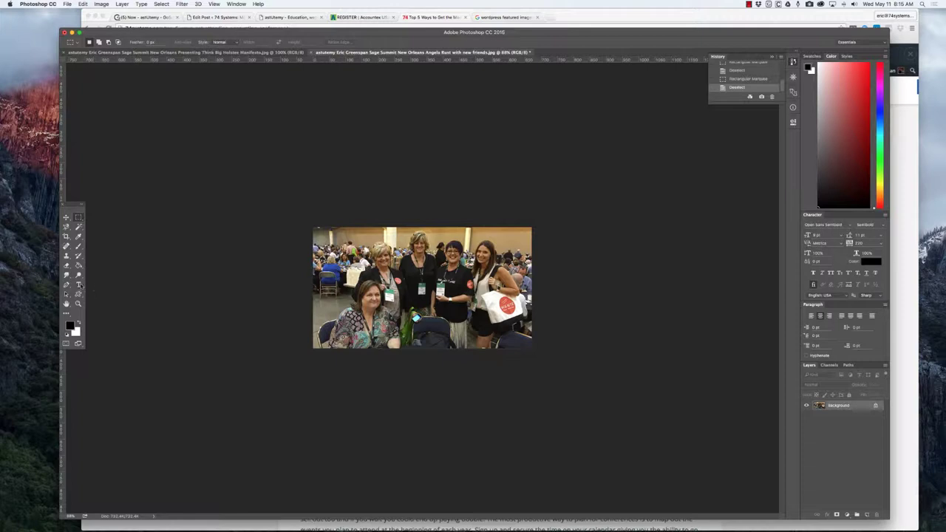
{"action": "left_click", "coordinate": [80, 323]}
{"action": "left_click", "coordinate": [78, 285]}
{"action": "left_click_drag", "start_coordinate": [331, 235], "coordinate": [510, 263]}
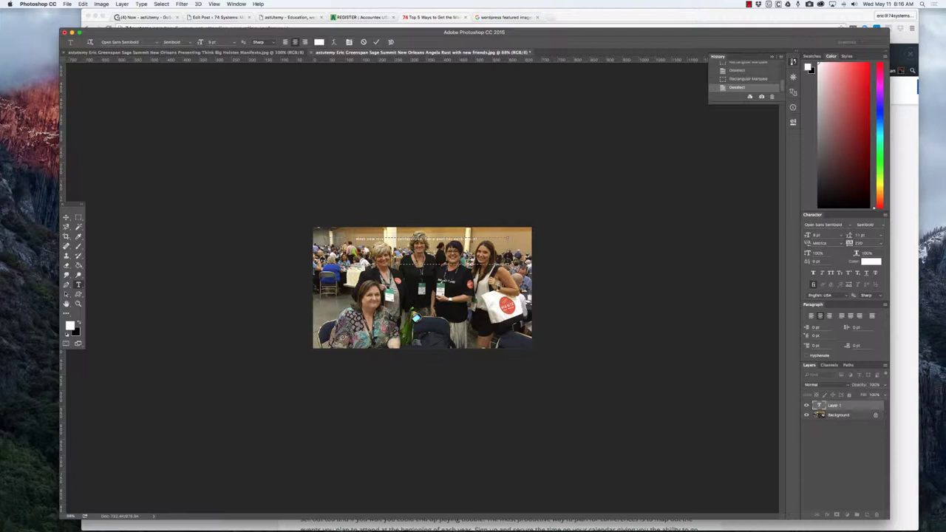
- Enlarge the caption to about 27 pt with Auto leading and 0 tracking
{"action": "key", "text": "super+a"}
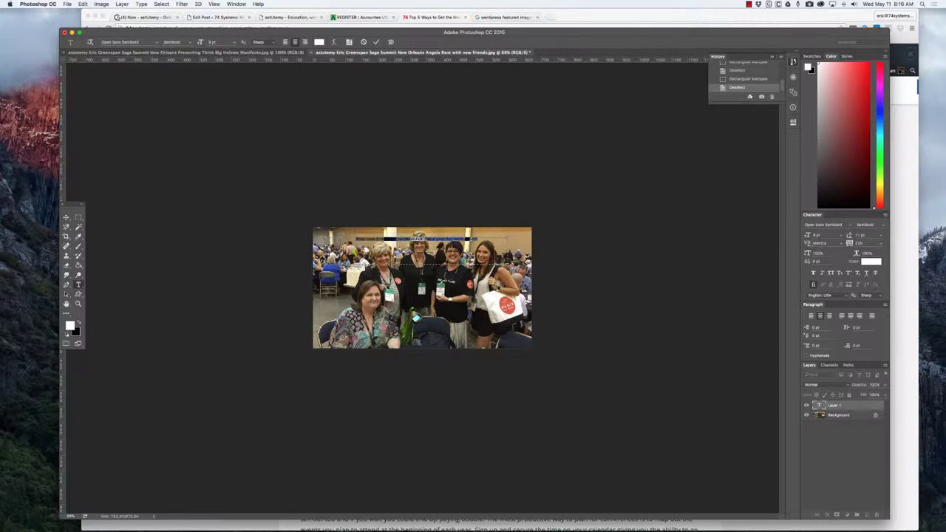
{"action": "key", "text": "Up"}
{"action": "key", "text": "Up"}
{"action": "key", "text": "Up"}
{"action": "key", "text": "Up"}
{"action": "key", "text": "Up"}
{"action": "key", "text": "Up"}
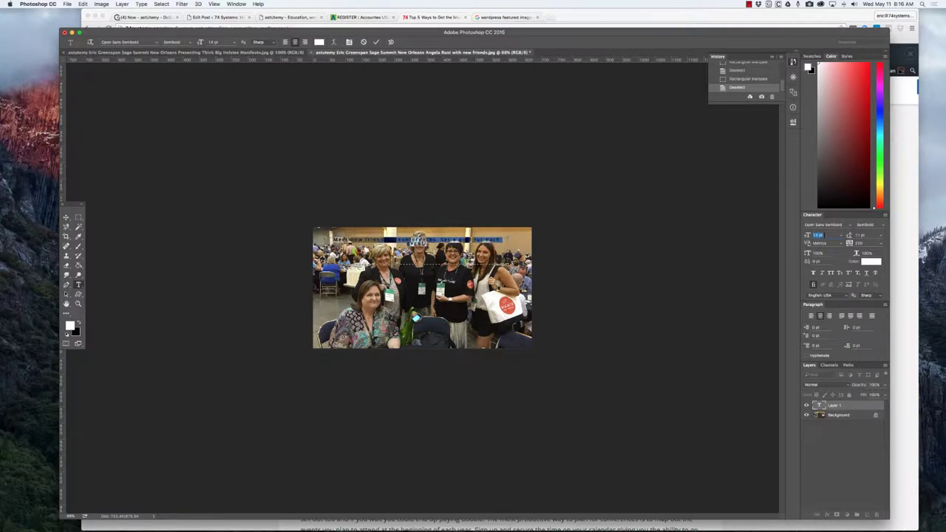
{"action": "key", "text": "Up"}
{"action": "key", "text": "Up"}
{"action": "key", "text": "Up"}
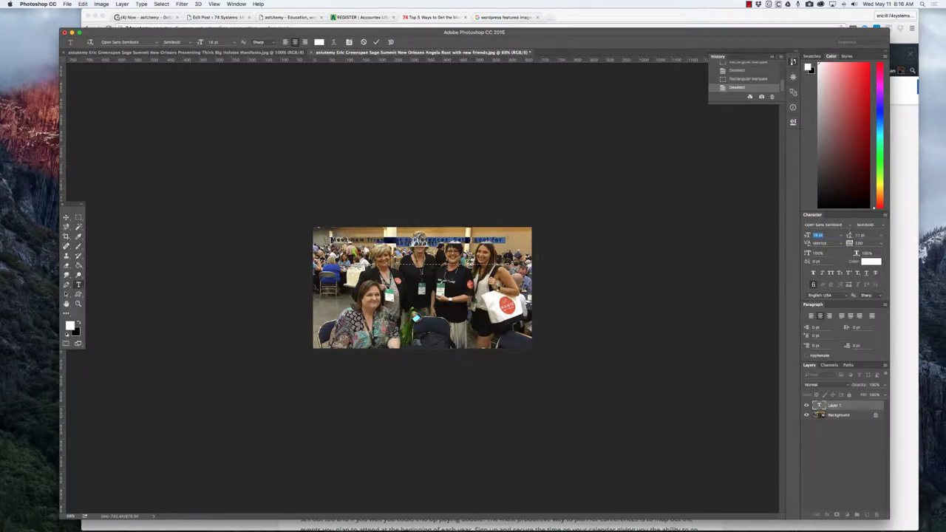
{"action": "left_click", "coordinate": [499, 241]}
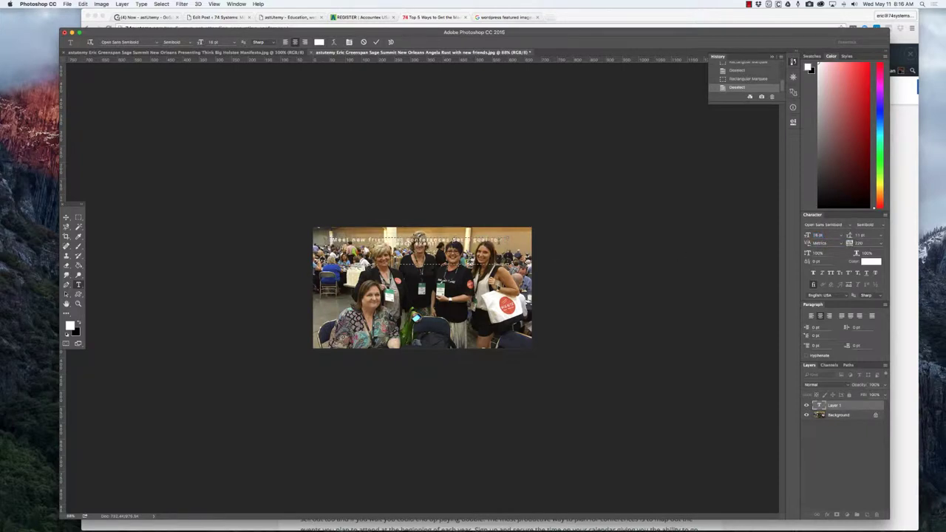
{"action": "left_click_drag", "start_coordinate": [480, 243], "coordinate": [357, 241]}
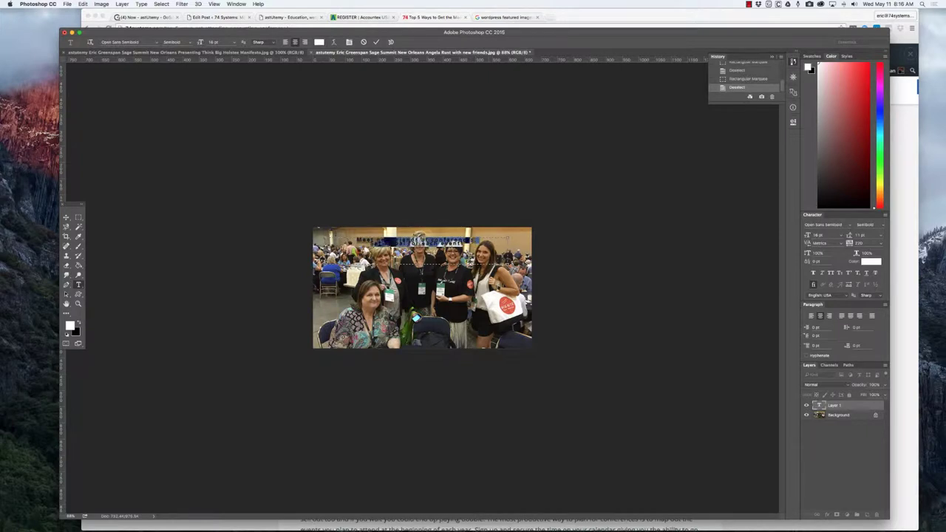
{"action": "left_click", "coordinate": [879, 235]}
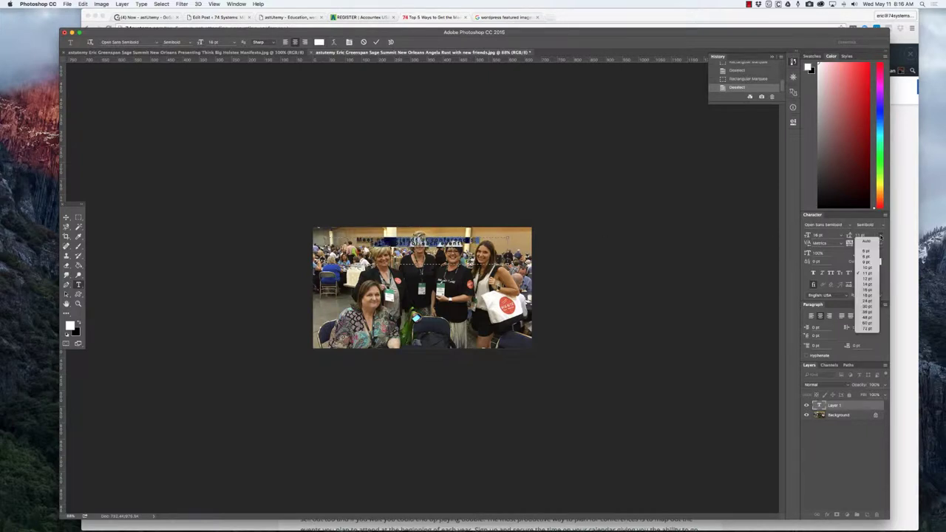
{"action": "left_click", "coordinate": [871, 244]}
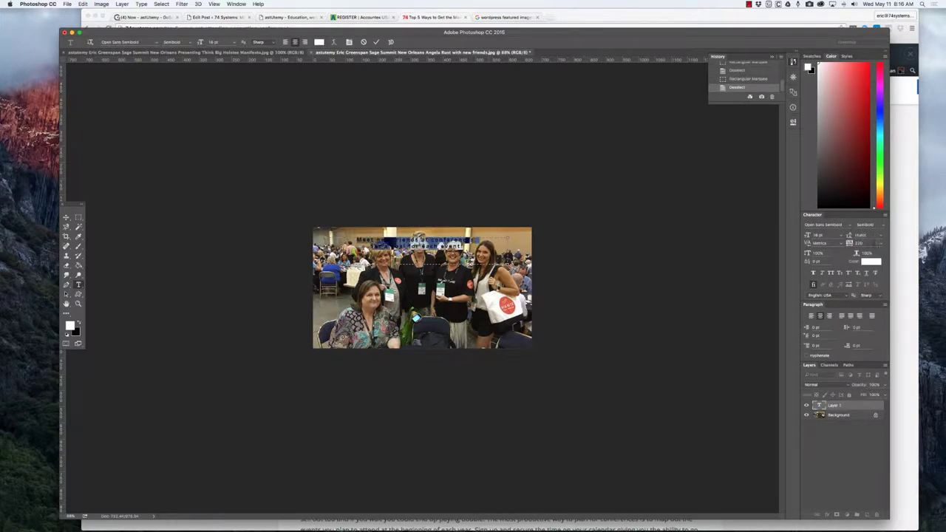
{"action": "left_click", "coordinate": [881, 244]}
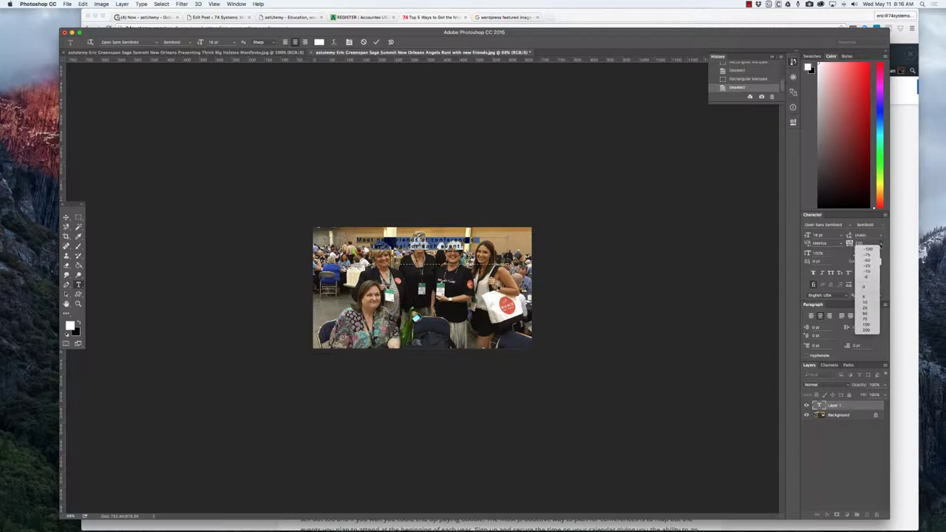
{"action": "left_click", "coordinate": [871, 288]}
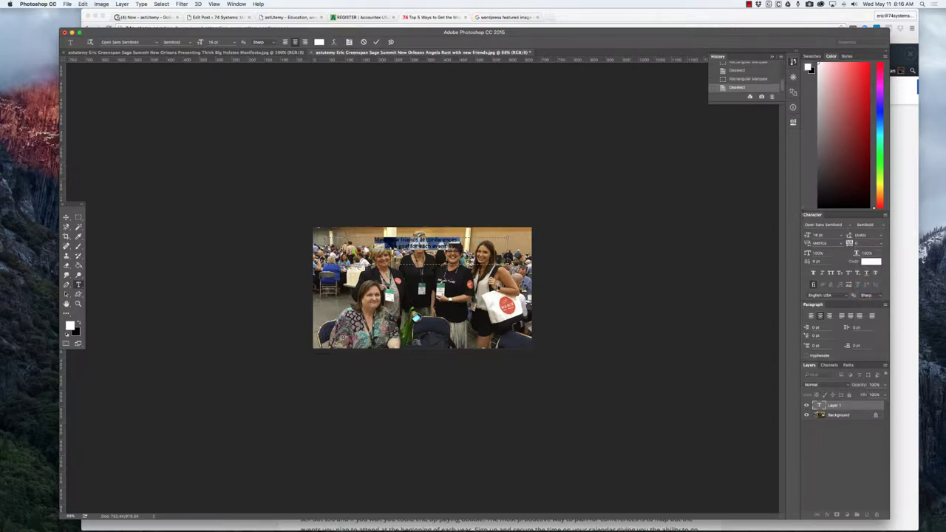
{"action": "left_click", "coordinate": [826, 235]}
{"action": "key", "text": "Up"}
{"action": "key", "text": "Up"}
{"action": "key", "text": "Up"}
{"action": "key", "text": "Up"}
{"action": "key", "text": "Up"}
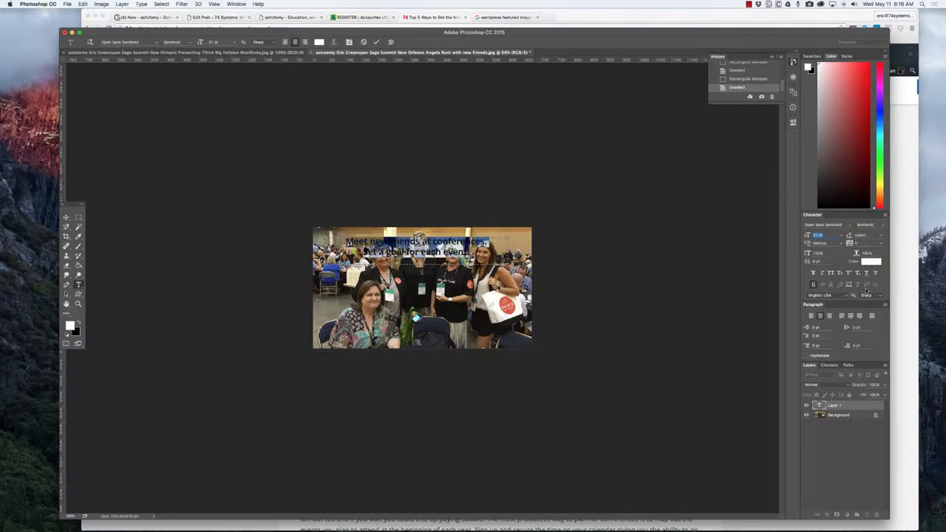
- Right-align the caption, commit it, and position it at the photo's bottom-right corner
{"action": "left_click", "coordinate": [829, 316]}
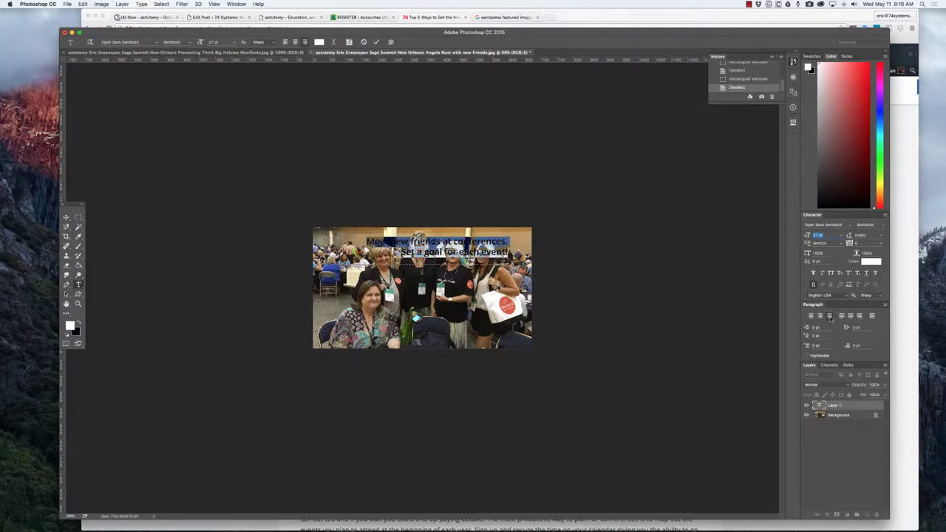
{"action": "left_click", "coordinate": [65, 217]}
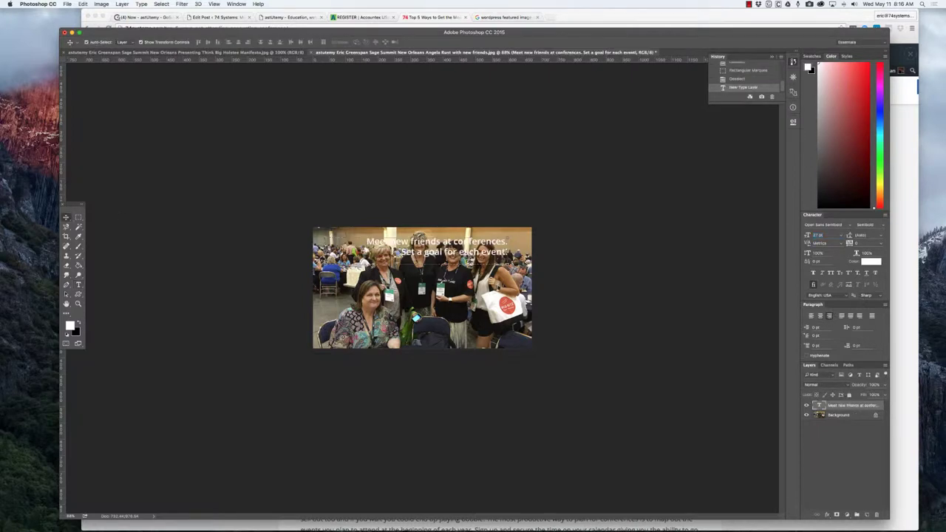
{"action": "left_click_drag", "start_coordinate": [432, 241], "coordinate": [453, 325]}
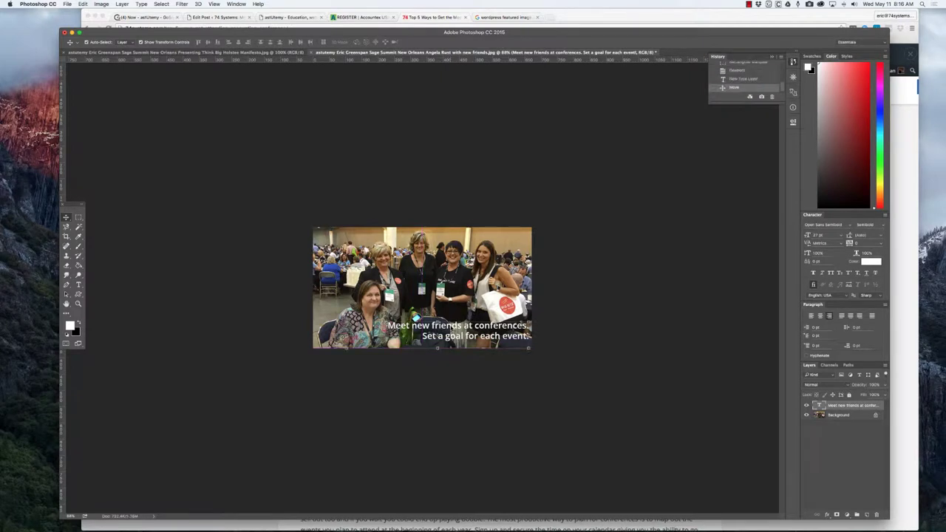
{"action": "left_click", "coordinate": [528, 333]}
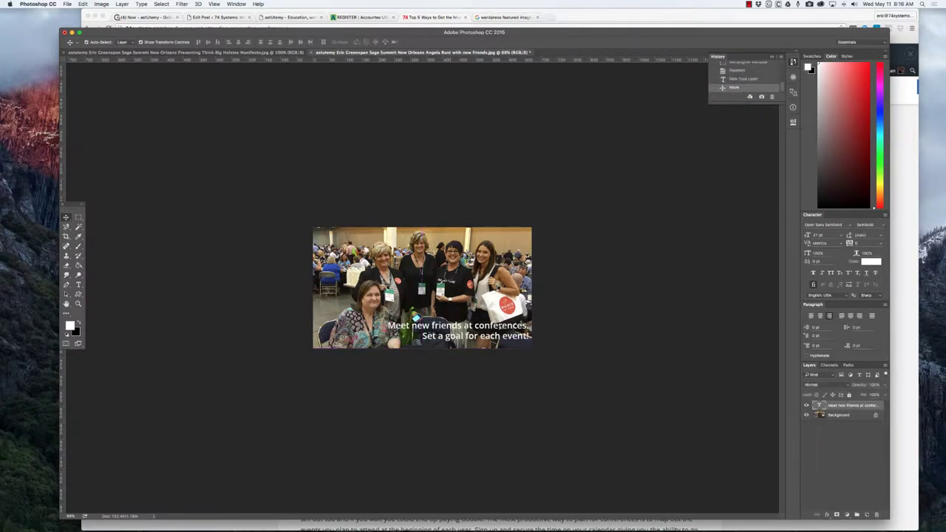
{"action": "left_click_drag", "start_coordinate": [528, 334], "coordinate": [522, 334]}
{"action": "left_click", "coordinate": [595, 324]}
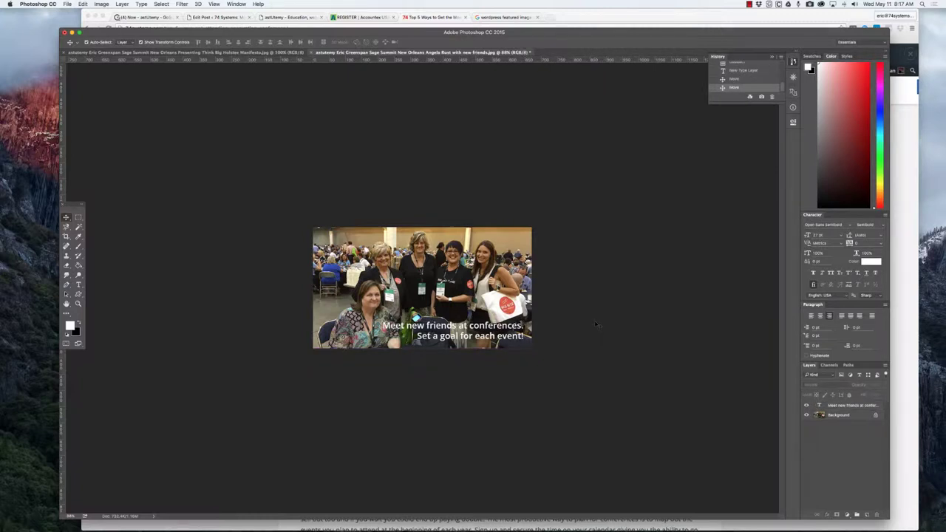
{"action": "left_click", "coordinate": [67, 4]}
- Save the captioned photo as a layered PSD file
{"action": "left_click", "coordinate": [81, 81]}
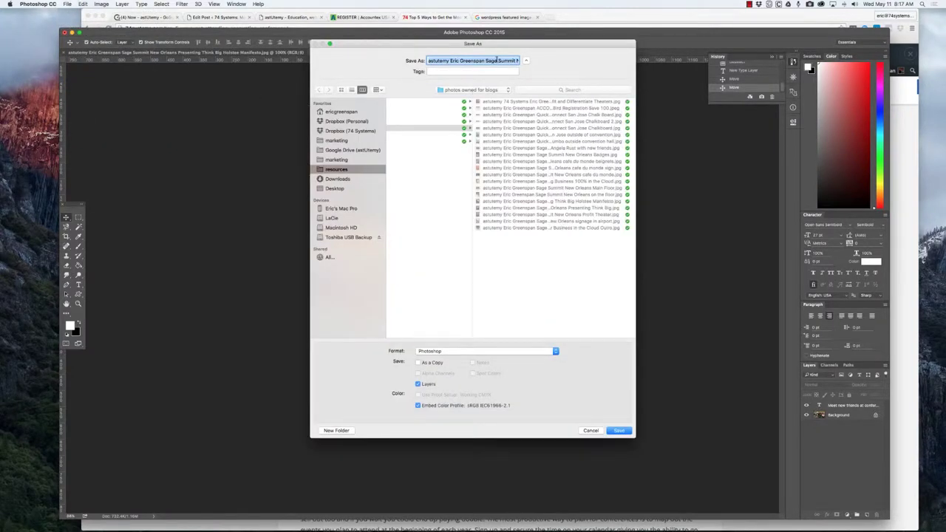
{"action": "left_click", "coordinate": [499, 61]}
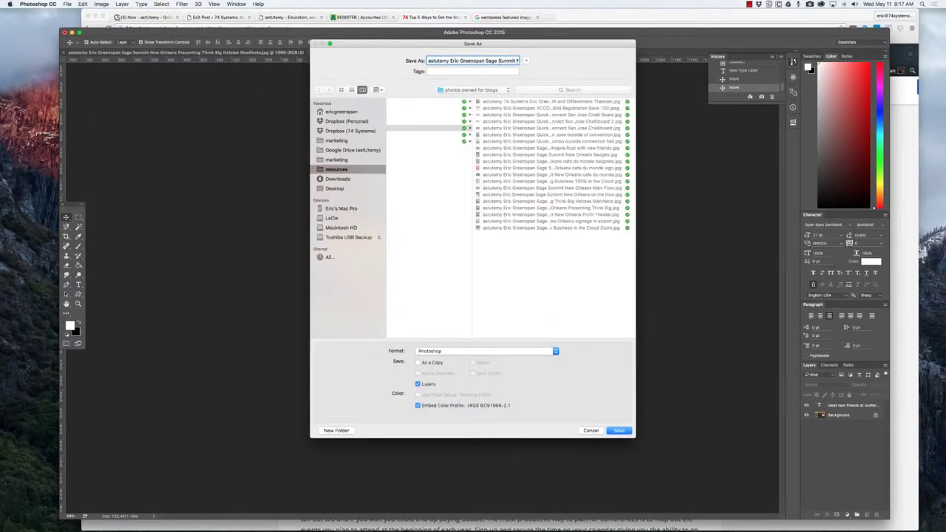
{"action": "type", "text": "Angela Rust with new friends"}
{"action": "left_click", "coordinate": [618, 431]}
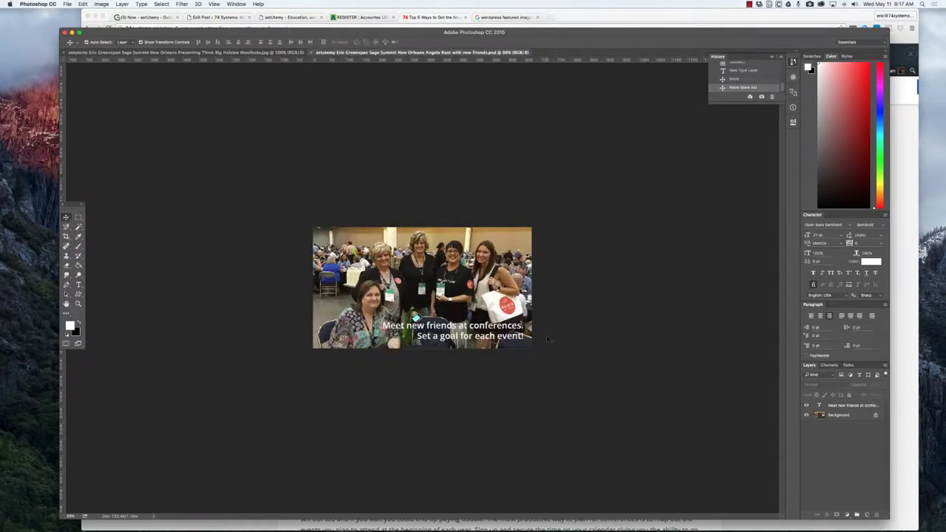
- Export the image through File > Export > Export As with JPG format
{"action": "left_click", "coordinate": [67, 4]}
{"action": "mouse_move", "coordinate": [97, 108]}
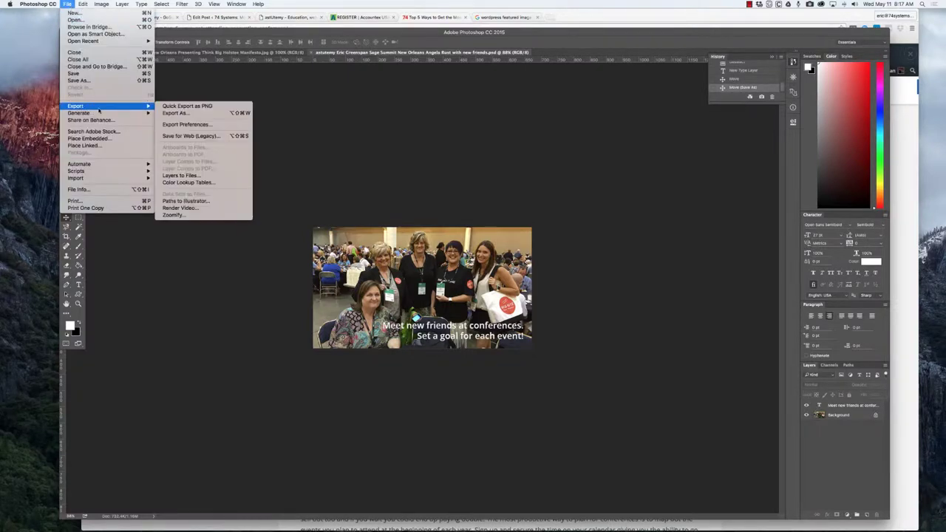
{"action": "left_click", "coordinate": [182, 113]}
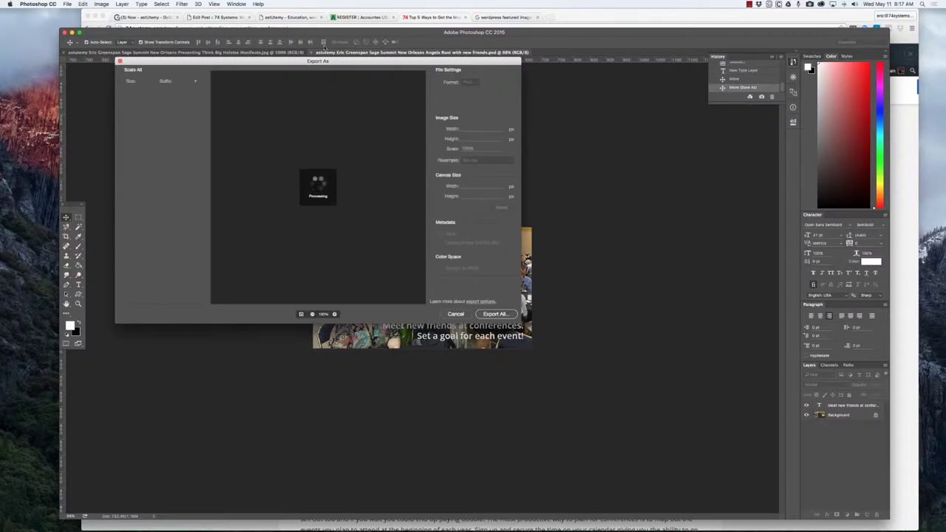
{"action": "left_click_drag", "start_coordinate": [335, 63], "coordinate": [418, 79]}
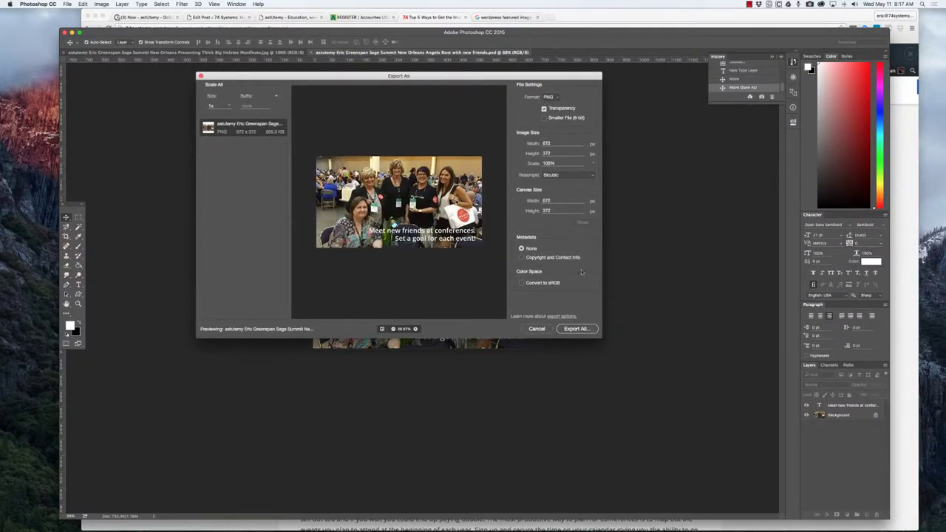
{"action": "left_click", "coordinate": [551, 99]}
{"action": "left_click", "coordinate": [552, 107]}
{"action": "left_click", "coordinate": [577, 331]}
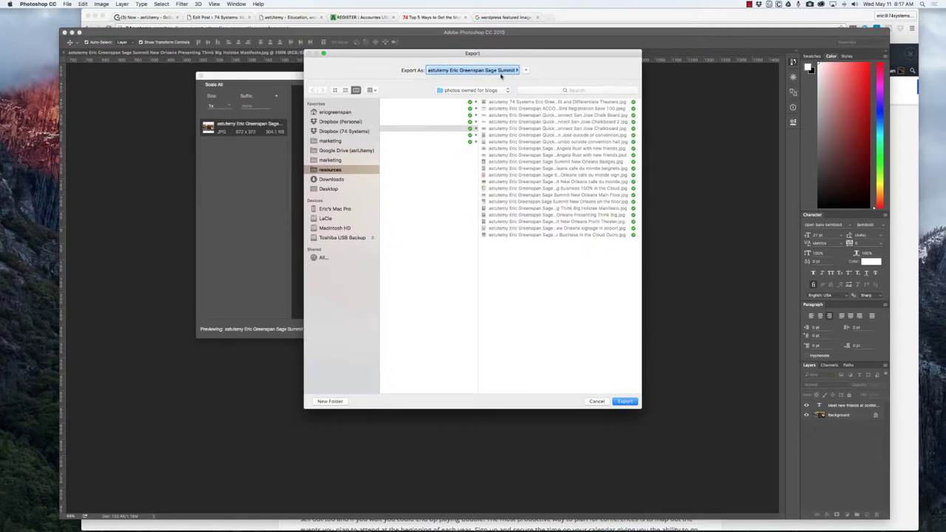
- Append 672x372 to the export file name, export the JPG, and hide Photoshop
{"action": "left_click", "coordinate": [499, 70]}
{"action": "key", "text": "shift+super+Right"}
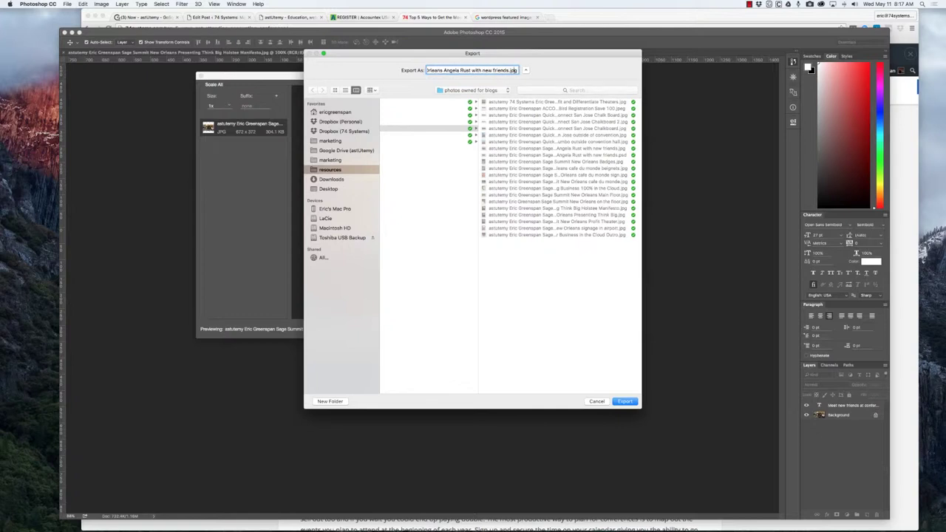
{"action": "key", "text": "Left"}
{"action": "key", "text": "Left"}
{"action": "key", "text": "Left"}
{"action": "key", "text": "Left"}
{"action": "type", "text": "672x372"}
{"action": "left_click", "coordinate": [625, 401]}
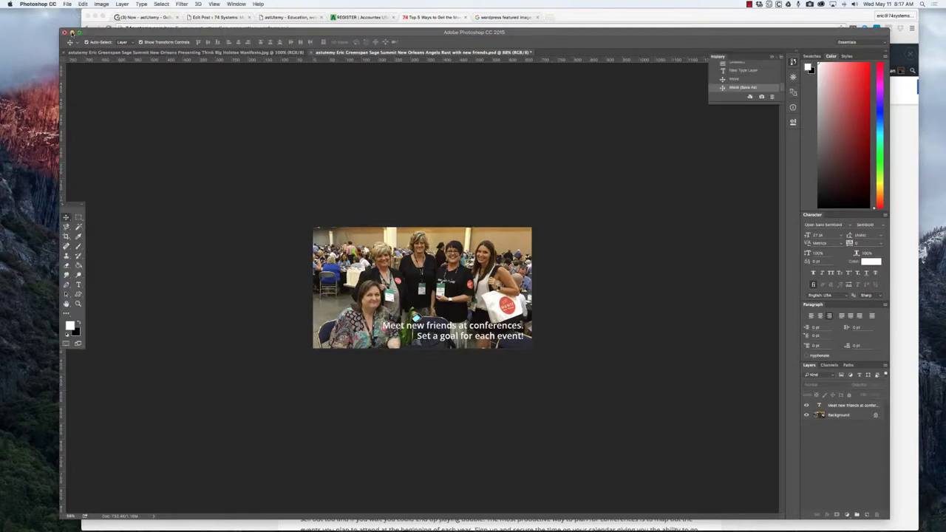
{"action": "left_click", "coordinate": [71, 32]}
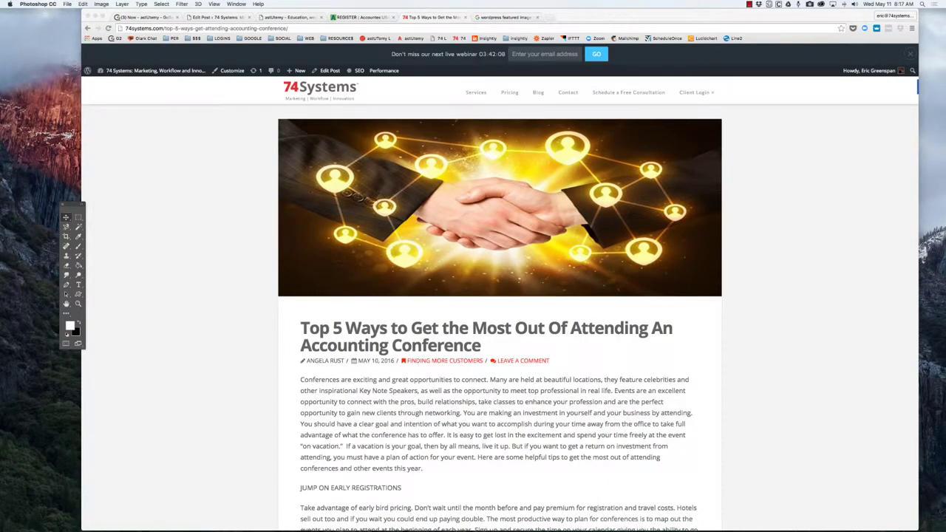
- Optimize the new-friends 672x372 JPG with ImageOptim, reducing it 13.7% to 262,426 bytes
{"action": "key", "text": "super+Tab"}
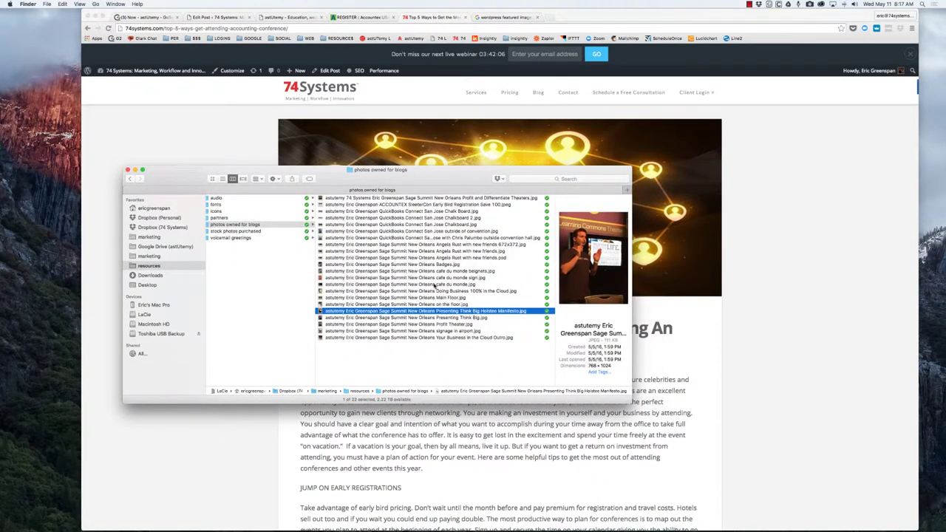
{"action": "left_click", "coordinate": [493, 244]}
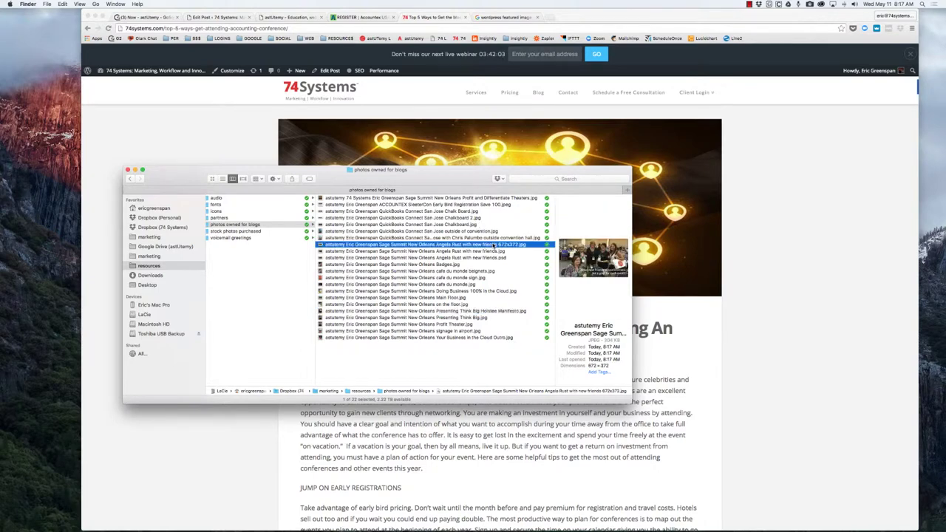
{"action": "right_click", "coordinate": [494, 244]}
{"action": "mouse_move", "coordinate": [510, 256]}
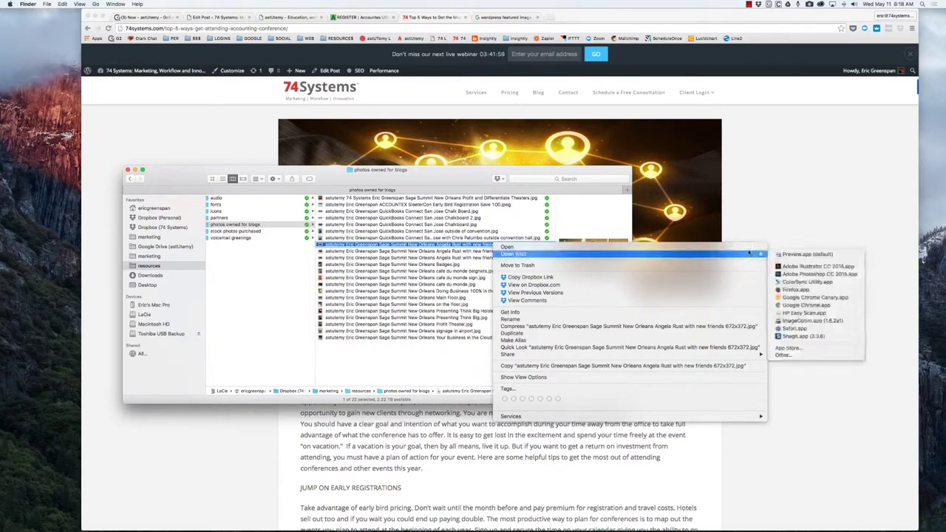
{"action": "mouse_move", "coordinate": [755, 254]}
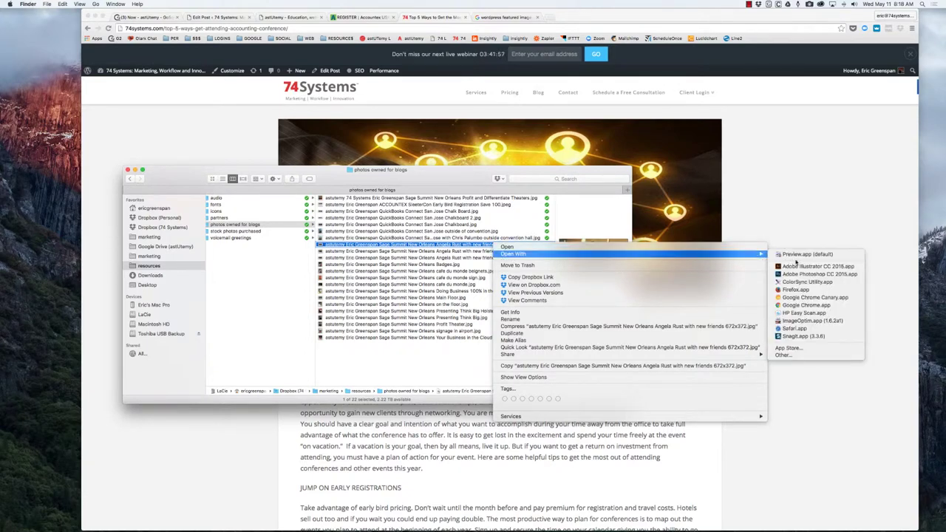
{"action": "left_click", "coordinate": [831, 321]}
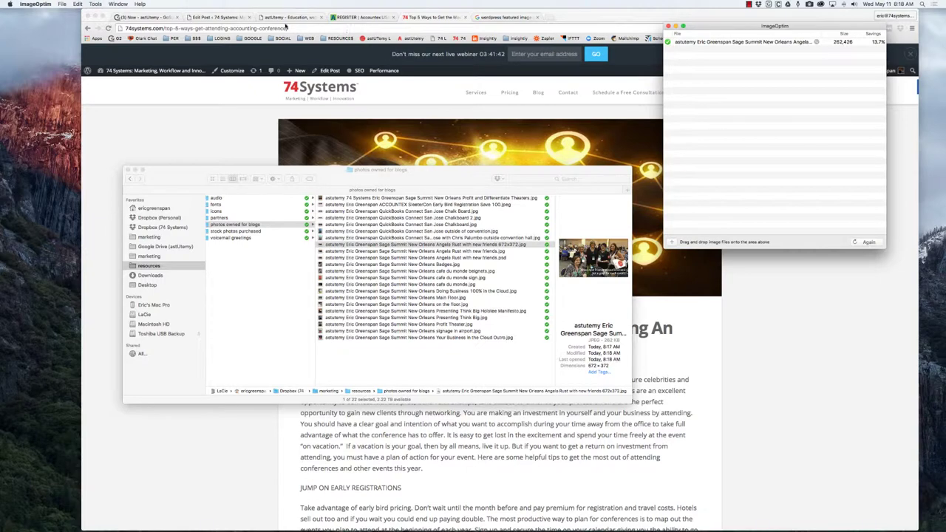
- Remove the post's current featured image in the WordPress editor
{"action": "left_click", "coordinate": [221, 17]}
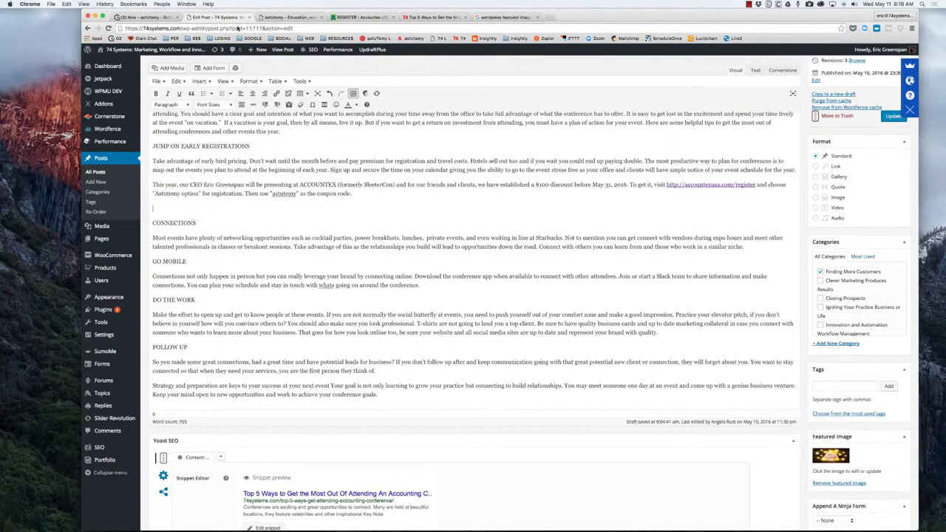
{"action": "scroll", "coordinate": [483, 213], "scroll_direction": "up", "scroll_amount": 2}
{"action": "scroll", "coordinate": [483, 213], "scroll_direction": "up", "scroll_amount": 3}
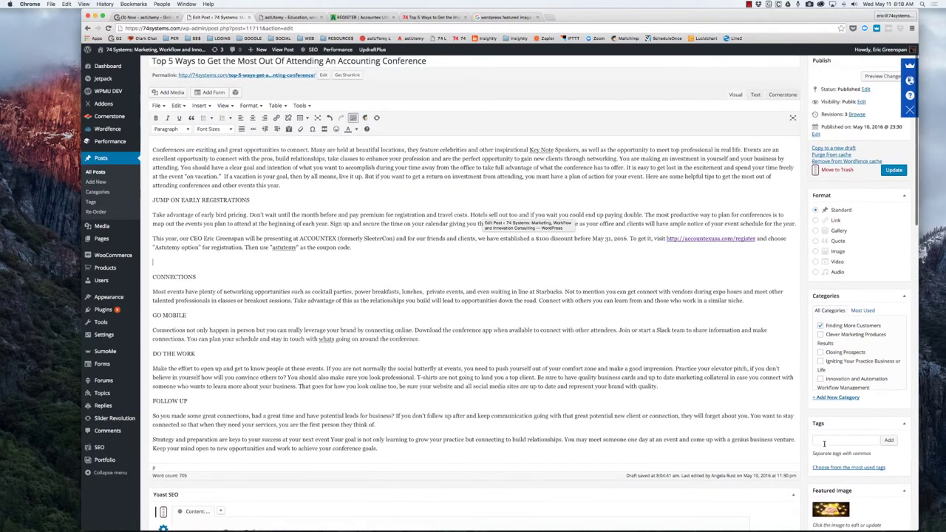
{"action": "scroll", "coordinate": [824, 444], "scroll_direction": "down", "scroll_amount": 5}
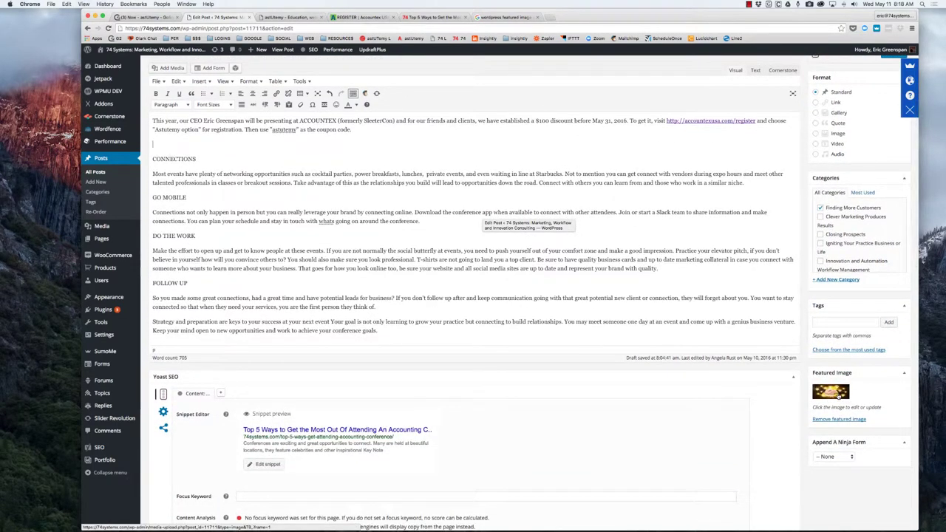
{"action": "left_click", "coordinate": [837, 419]}
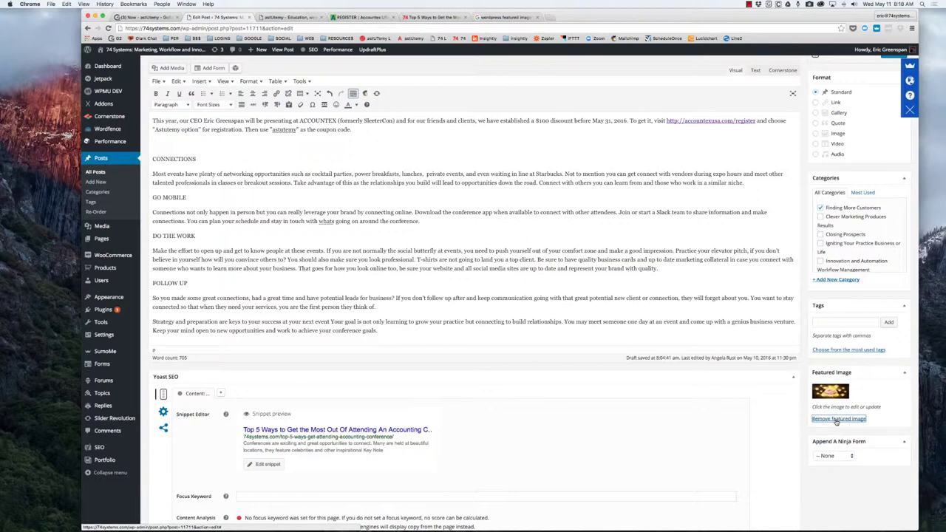
- Upload the optimized 672 × 372 conference photo into the featured image media library by dragging it from Finder
{"action": "left_click", "coordinate": [831, 388]}
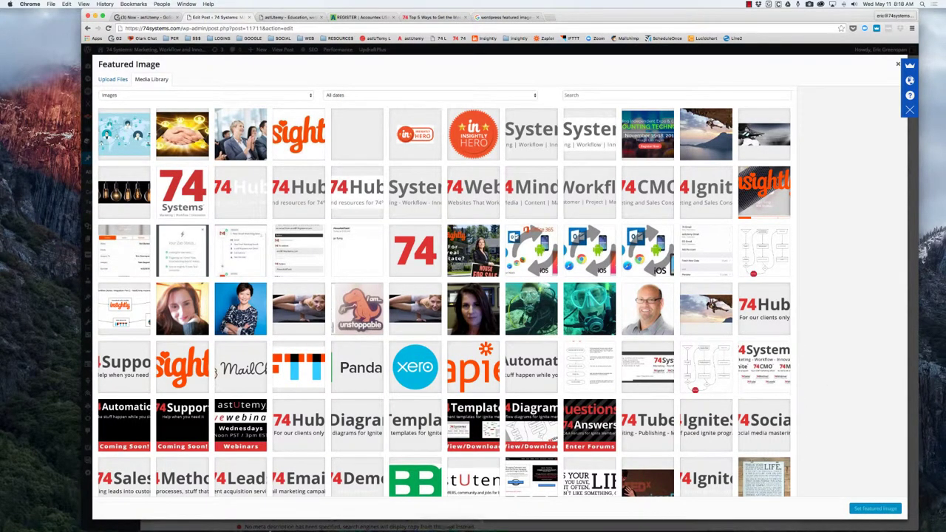
{"action": "left_click", "coordinate": [257, 517]}
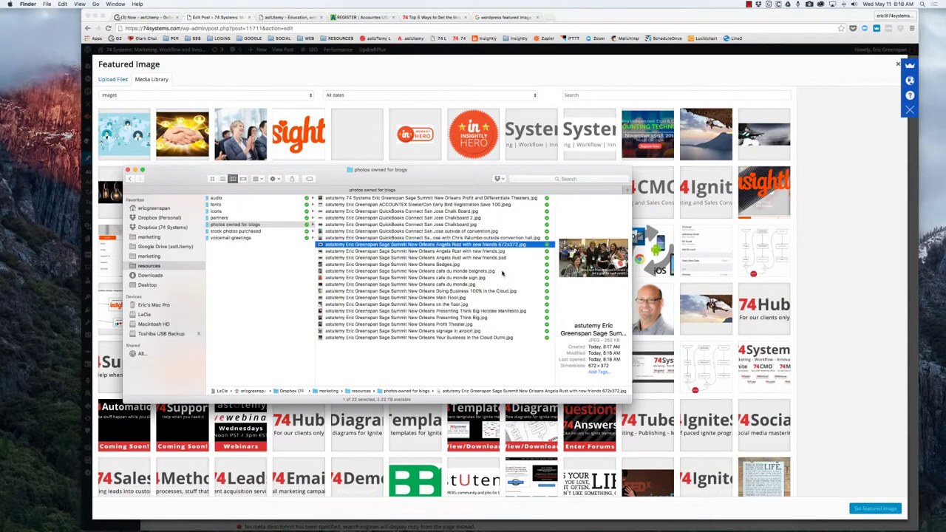
{"action": "left_click_drag", "start_coordinate": [266, 172], "coordinate": [527, 236]}
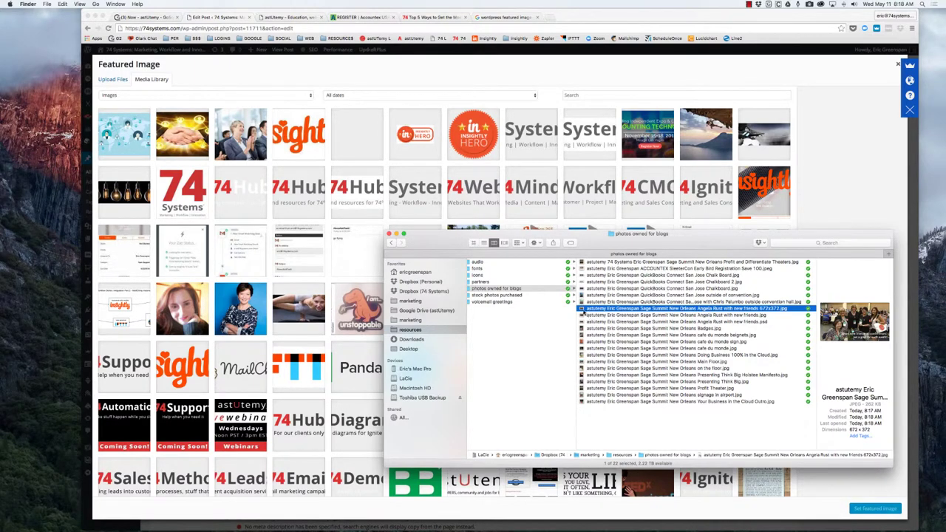
{"action": "left_click_drag", "start_coordinate": [584, 309], "coordinate": [375, 158]}
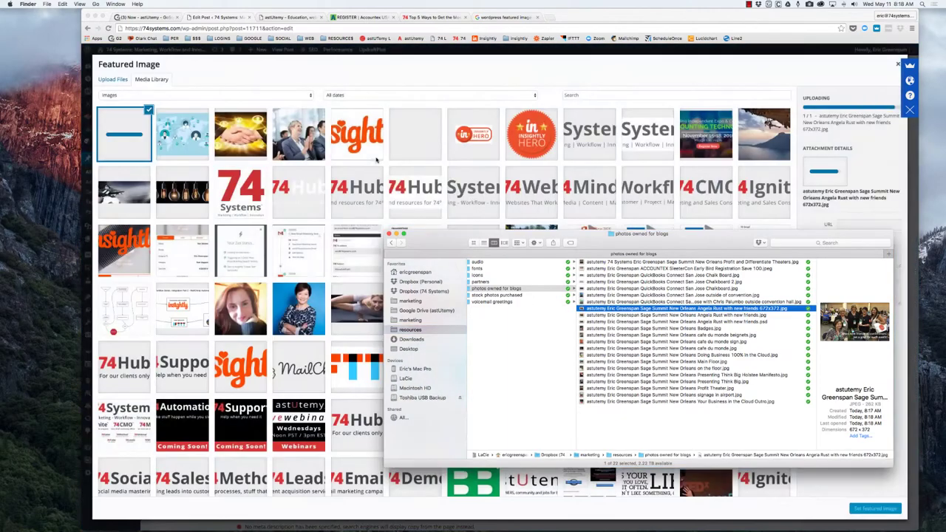
{"action": "left_click", "coordinate": [417, 75]}
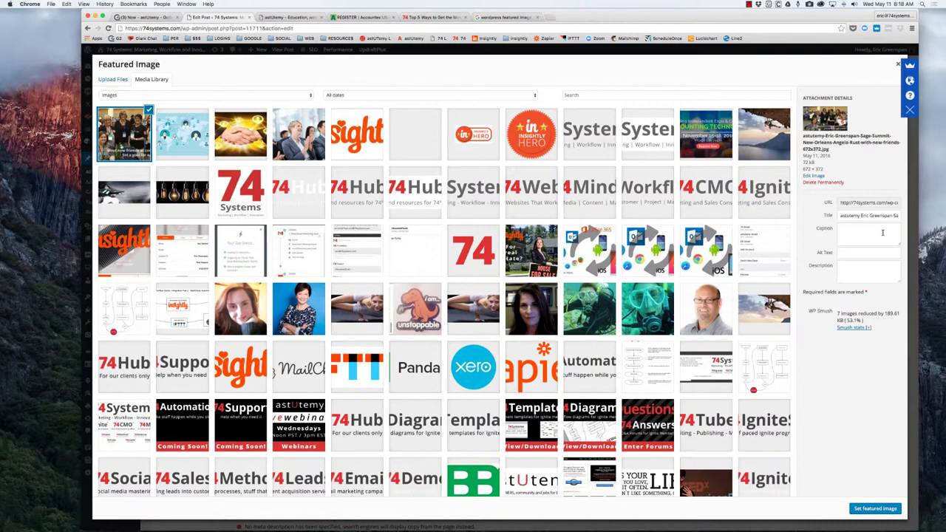
- Copy the conference photo's title into its Alt Text field
{"action": "left_click", "coordinate": [851, 253]}
{"action": "triple_click", "coordinate": [868, 215]}
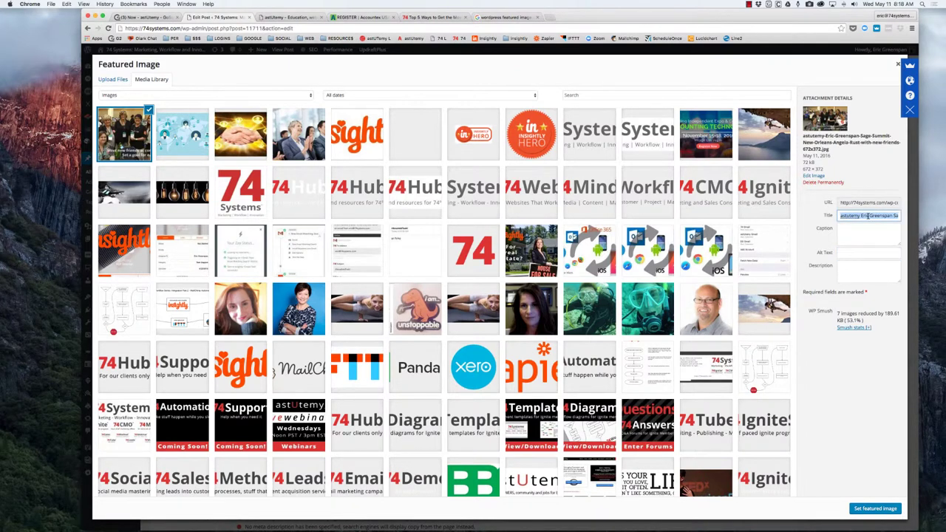
{"action": "key", "text": "super+c"}
{"action": "left_click", "coordinate": [852, 253]}
{"action": "key", "text": "super+v"}
- Describe the photo as new friends at Sage Summit 2015 and make it the featured image
{"action": "left_click", "coordinate": [851, 267]}
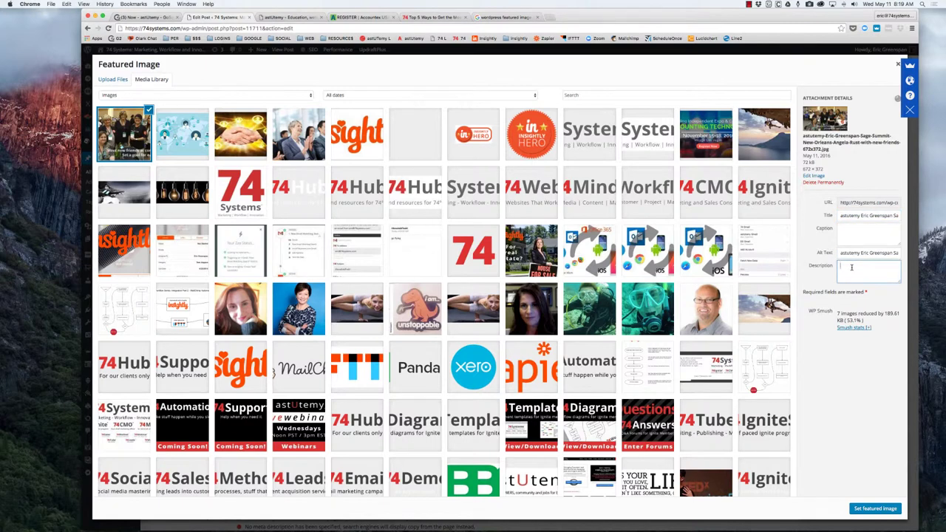
{"action": "type", "text": "An image of new friends taken at Sage Summit 2015, with"}
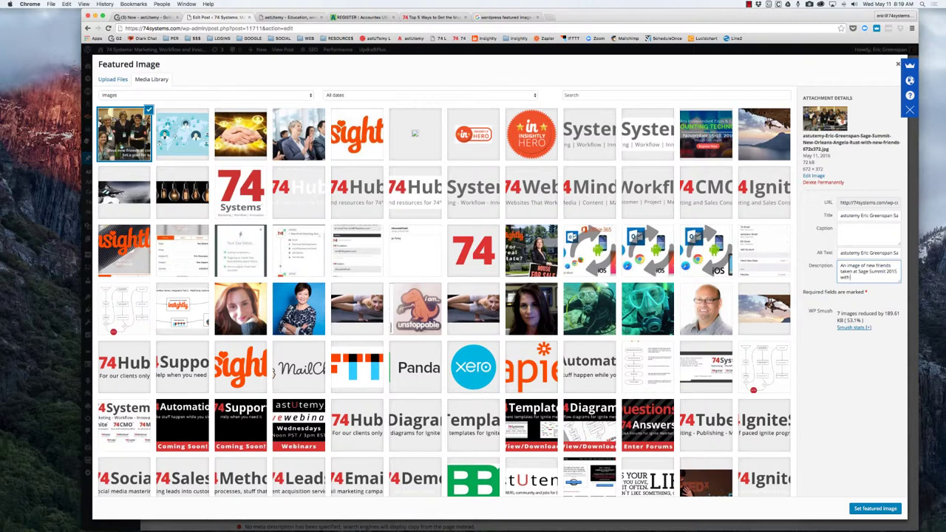
{"action": "type", "text": " Angela Rust representing"}
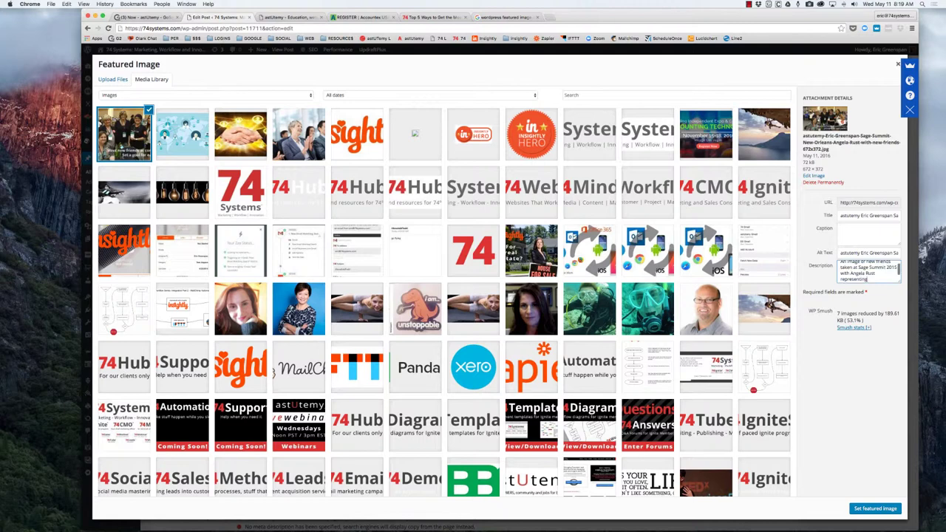
{"action": "type", "text": " schoolofbookkeeping"}
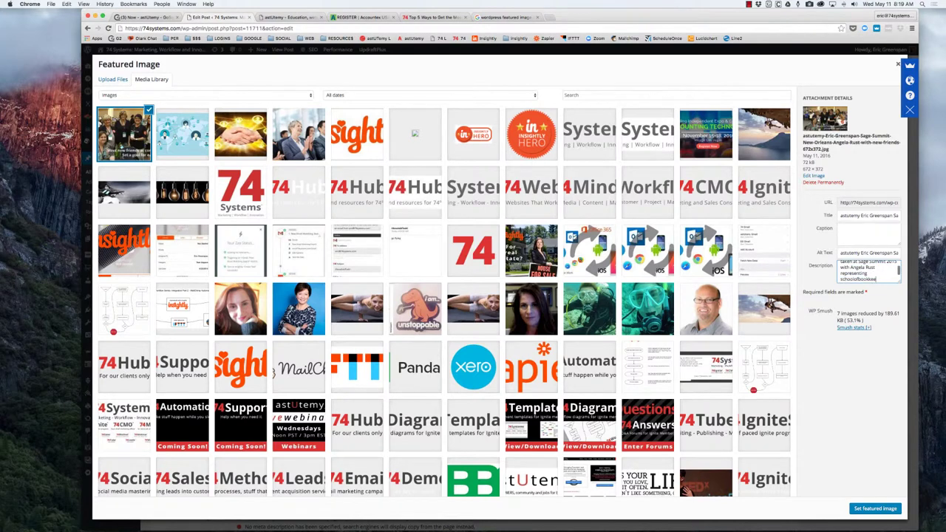
{"action": "type", "text": ".com now"}
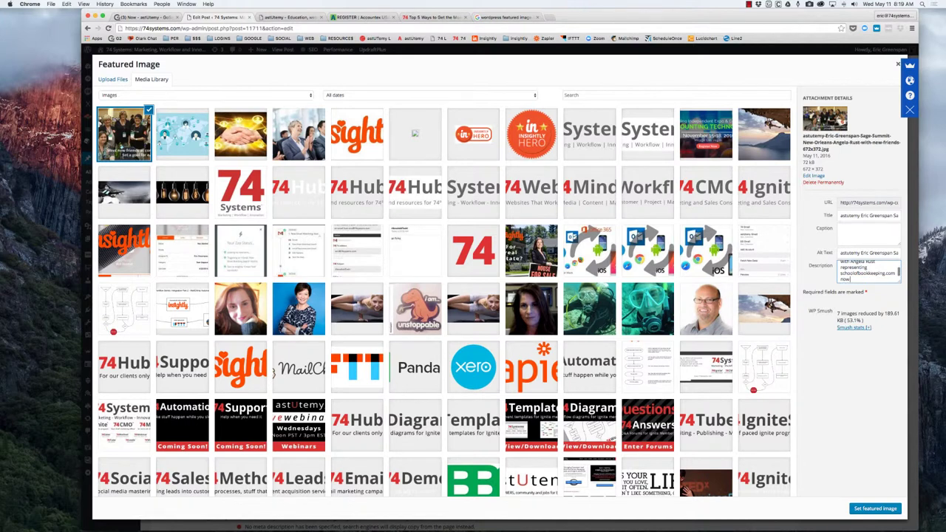
{"action": "type", "text": " astutemy"}
{"action": "left_click", "coordinate": [877, 508]}
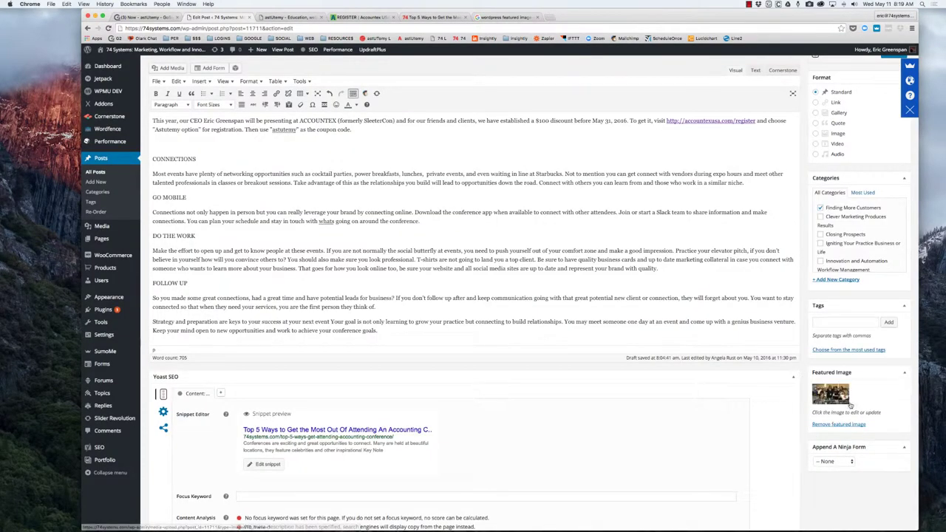
- Update the post, then reload the published 'Top 5 Ways…' page to see the new header photo
{"action": "scroll", "coordinate": [836, 193], "scroll_direction": "up", "scroll_amount": 3}
{"action": "left_click", "coordinate": [893, 195]}
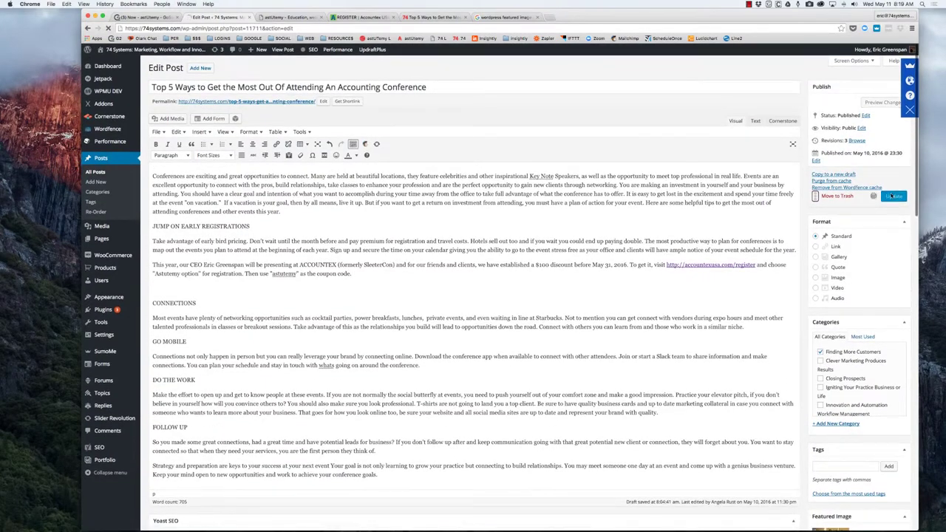
{"action": "left_click", "coordinate": [435, 16]}
{"action": "key", "text": "super+r"}
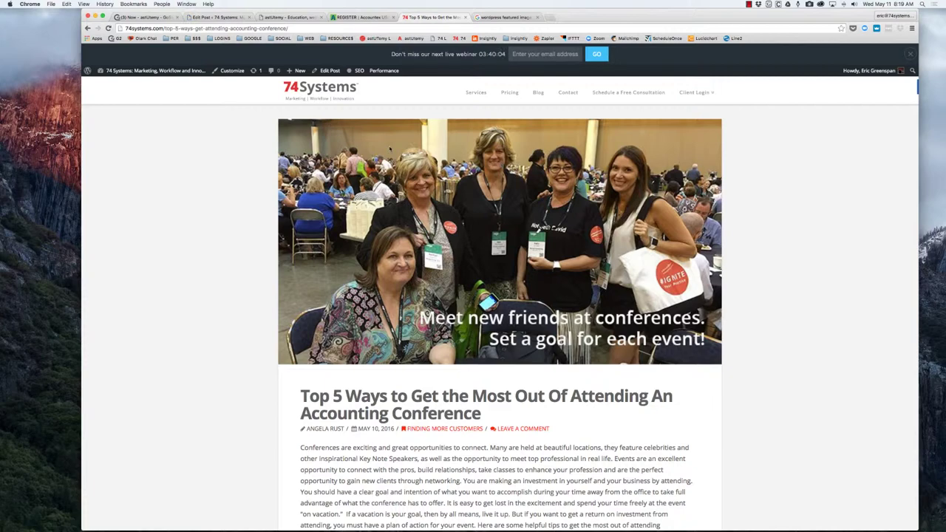
- Open the Blog listing and refresh it to check the conference post's new thumbnail
{"action": "left_click", "coordinate": [538, 93]}
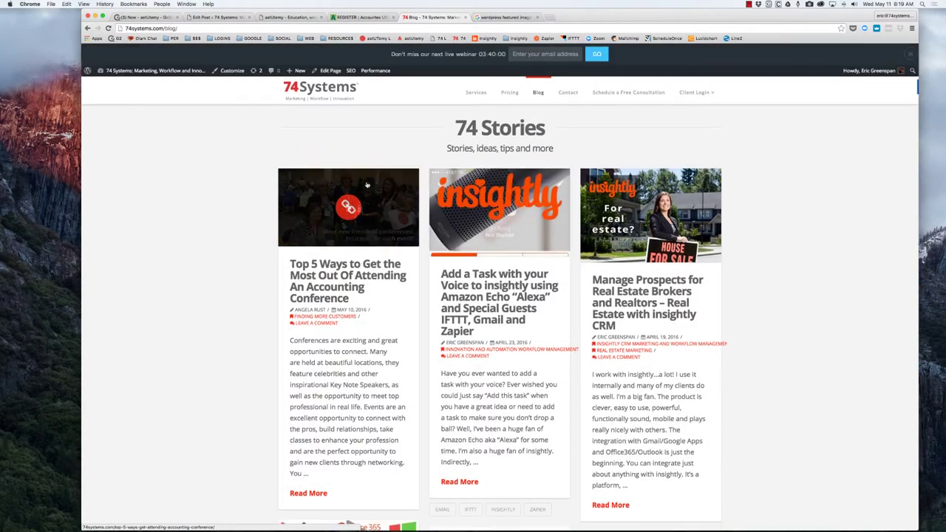
{"action": "left_click", "coordinate": [438, 39]}
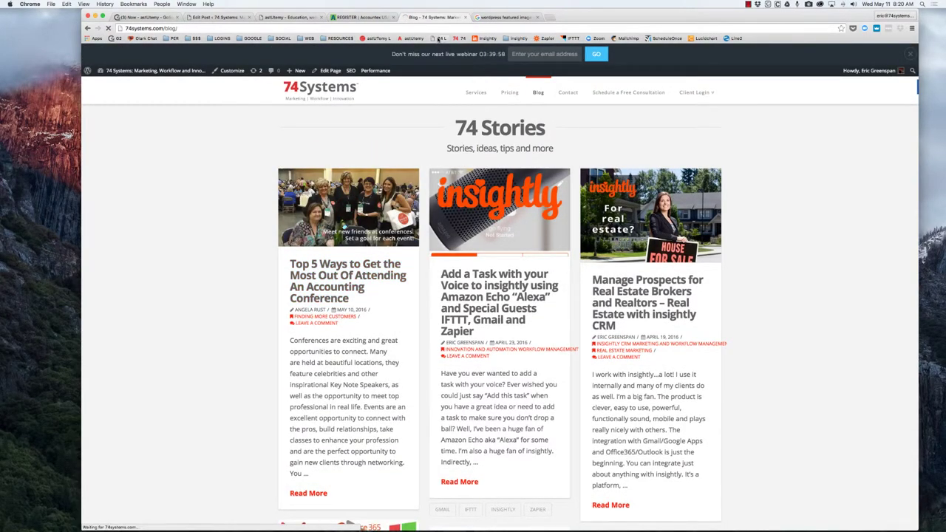